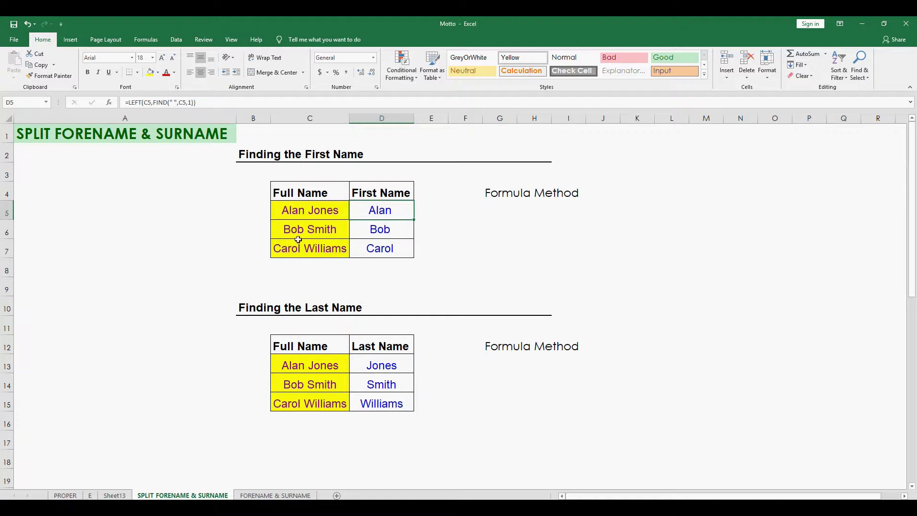
- Examine the full-name cells and the existing first-name and last-name formulas in both tables
left_click(301, 247)
left_click(378, 246)
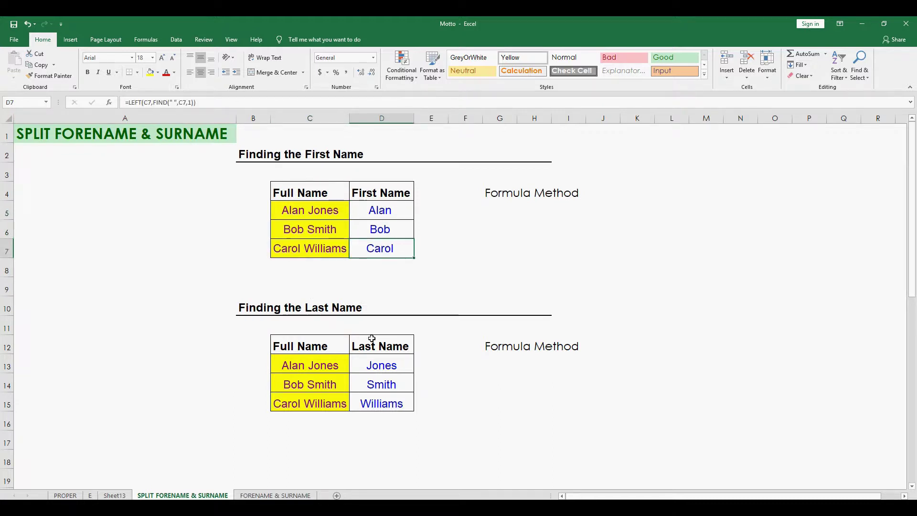
left_click(318, 367)
left_click(313, 384)
left_click(301, 412)
left_click(377, 368)
left_click(379, 385)
left_click(375, 402)
left_click(523, 200)
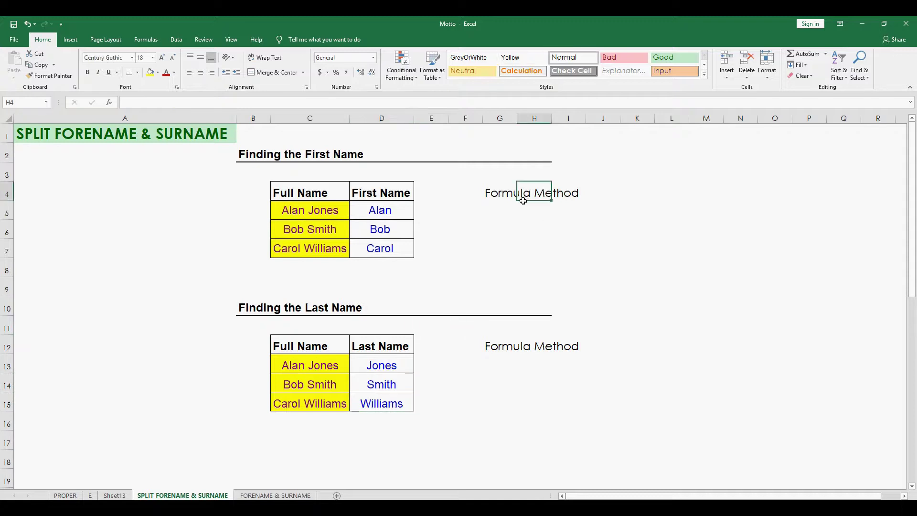
left_click(501, 211)
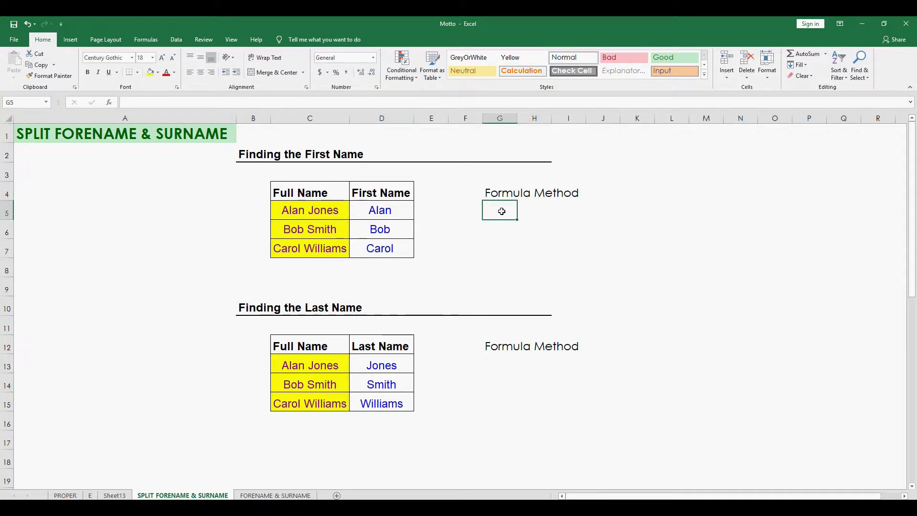
left_click(401, 212)
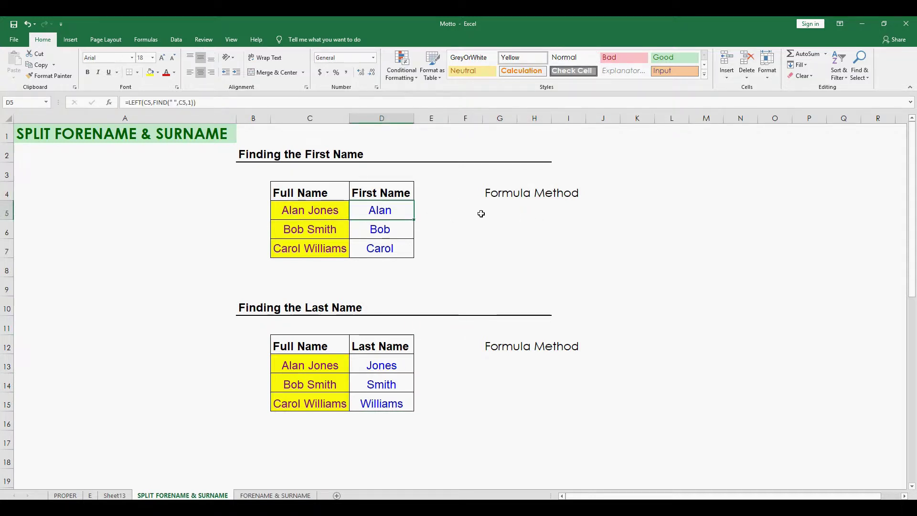
- Enter =LEFT(C5,5) in cell G5 to extract the first name from the full name in C5
left_click(502, 208)
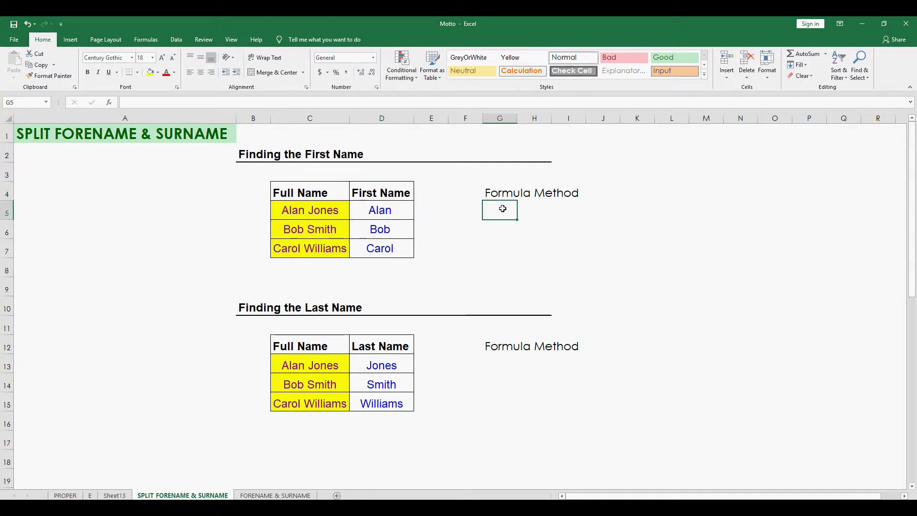
type("=left")
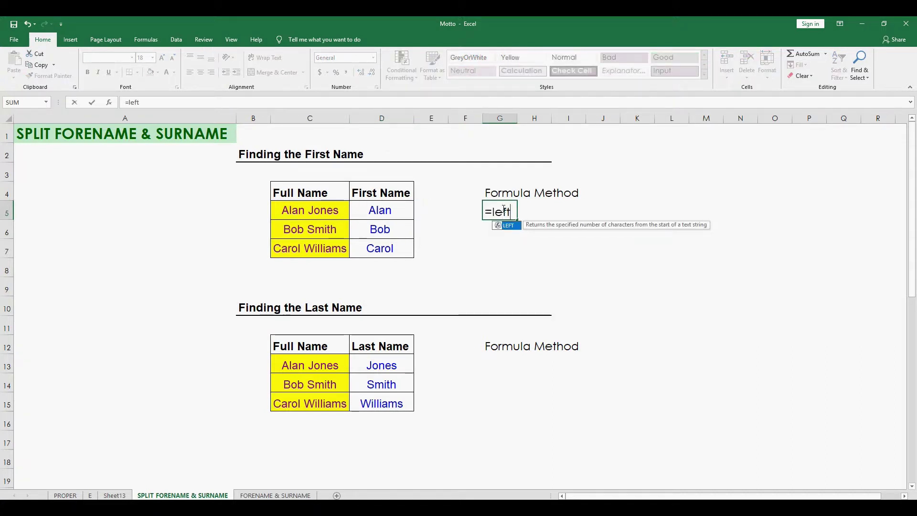
key("Tab")
left_click(334, 215)
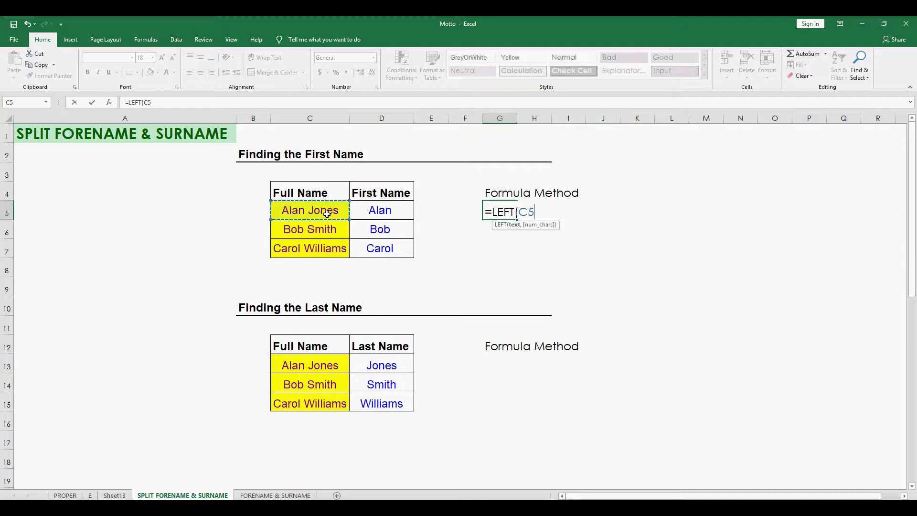
type(",")
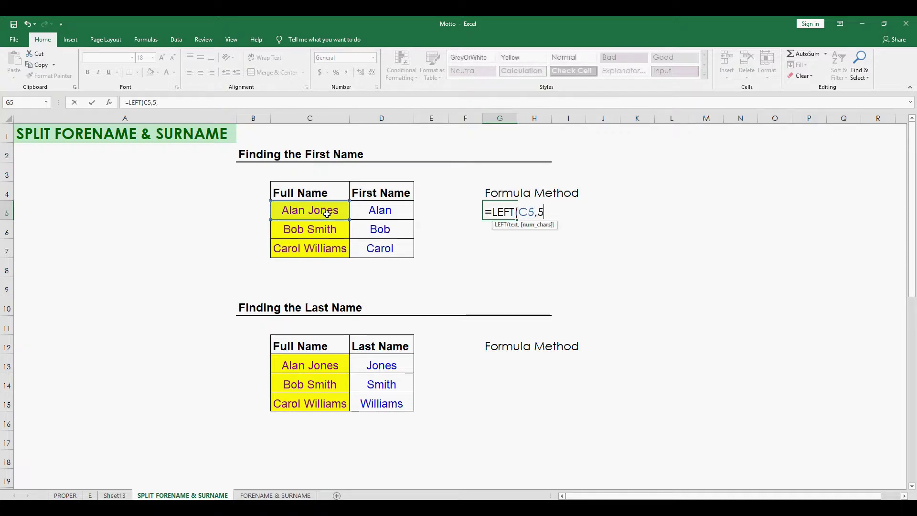
type("5)")
key("Return")
key("Up")
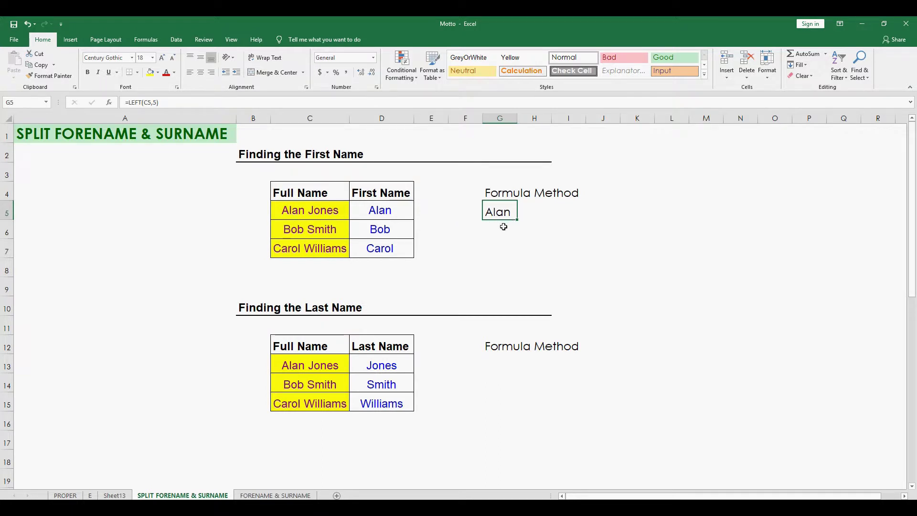
- Enter =LEFT(C5,FIND("",C5,1)) in cell G6, accepting the proposed closing-parenthesis correction
left_click(367, 212)
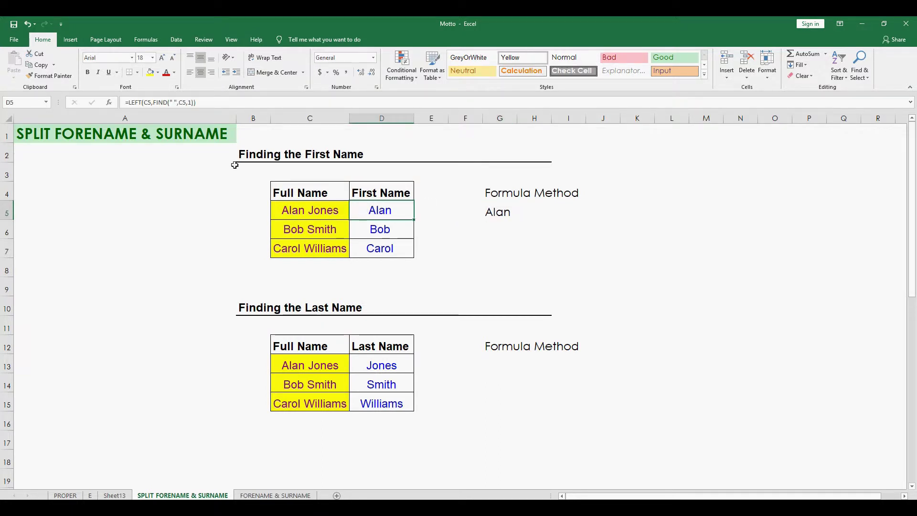
left_click(488, 225)
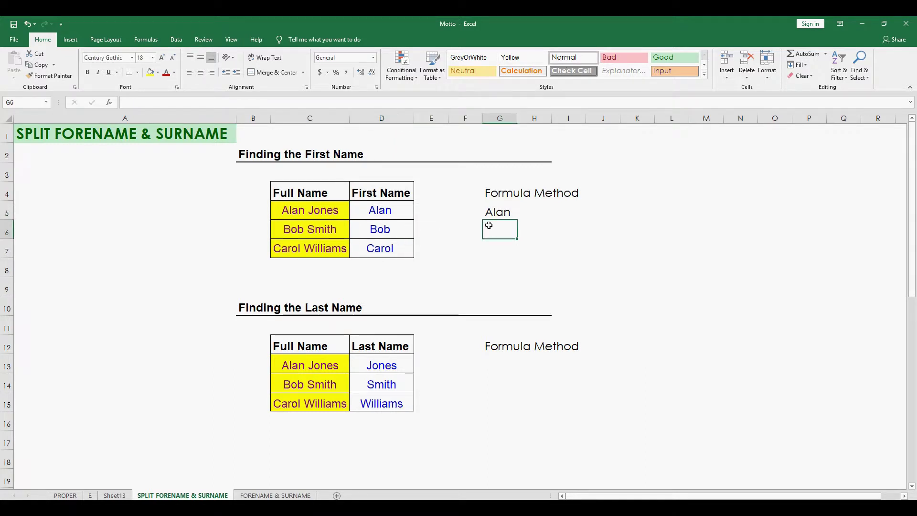
type("=left")
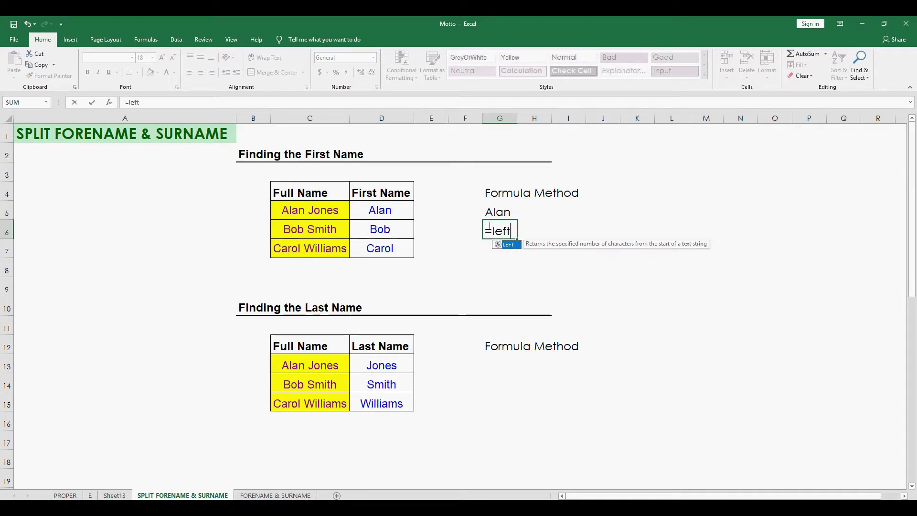
key("Tab")
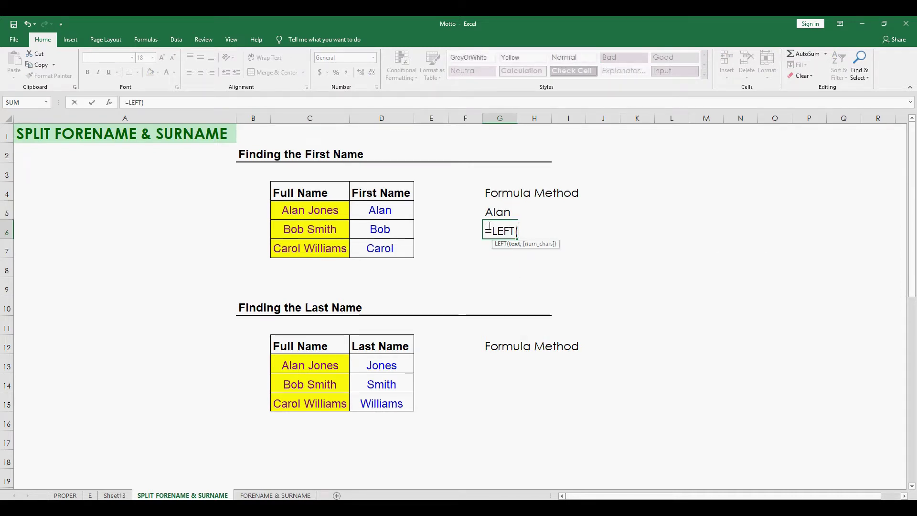
left_click(322, 211)
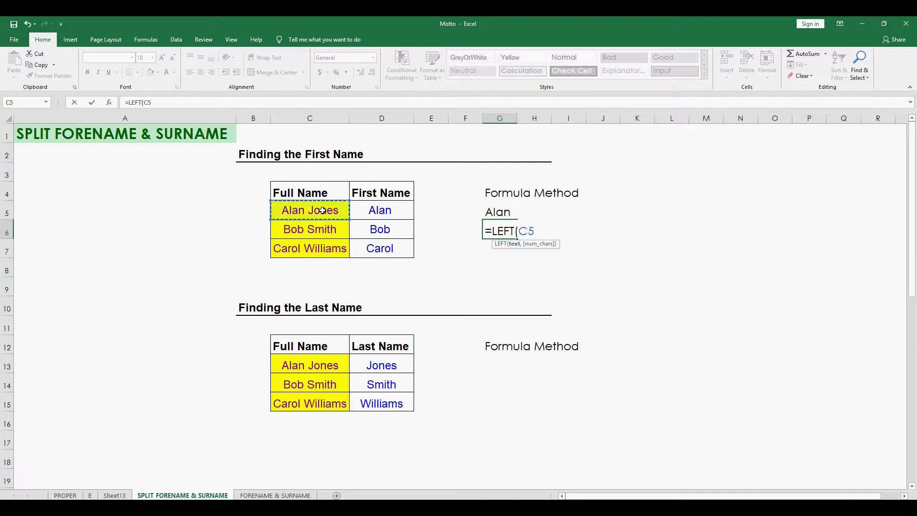
type(",find")
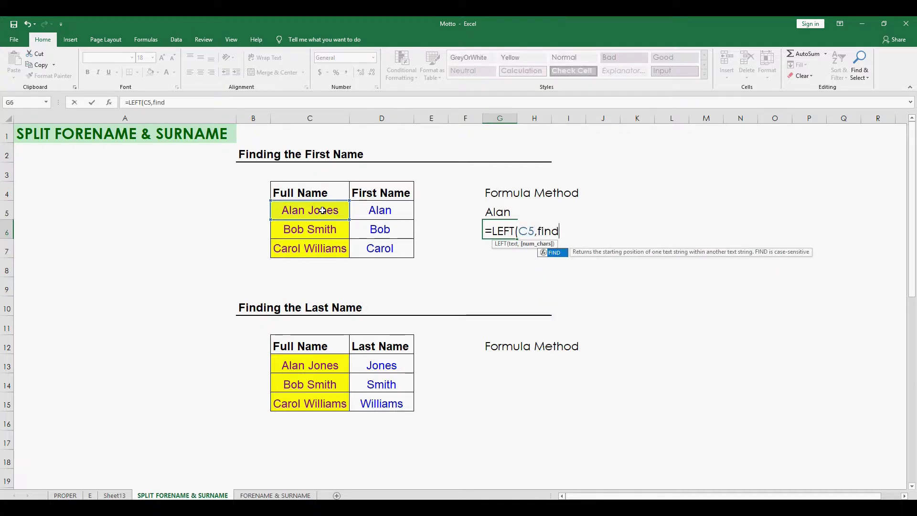
key("Tab")
type("\"")
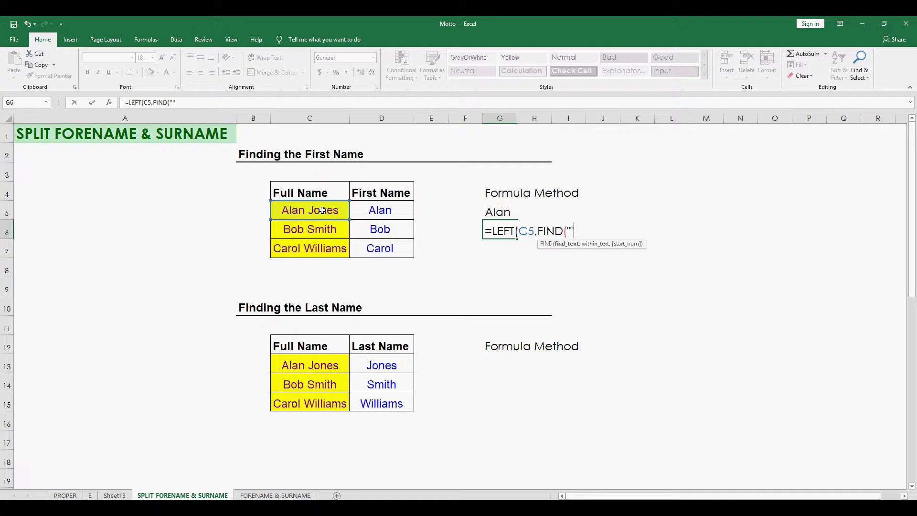
type("\",")
left_click(308, 211)
type(",1")
key("Return")
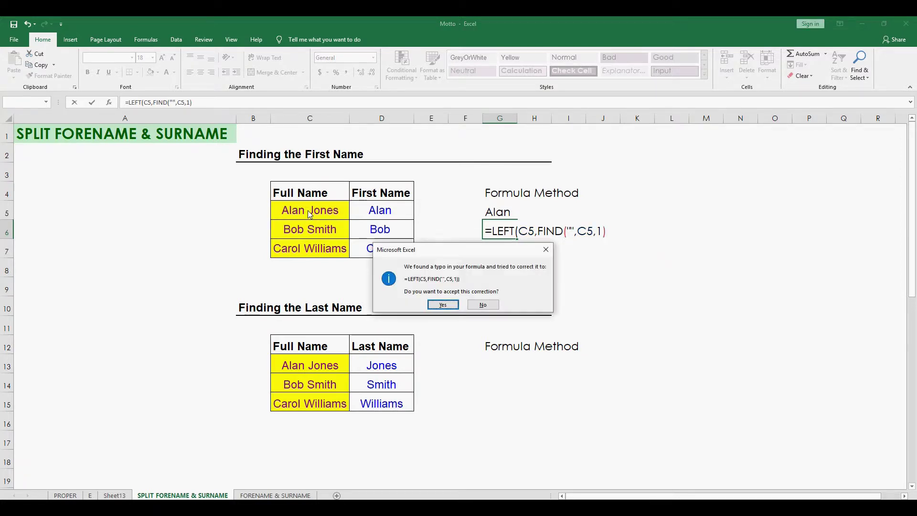
key("Return")
key("Up")
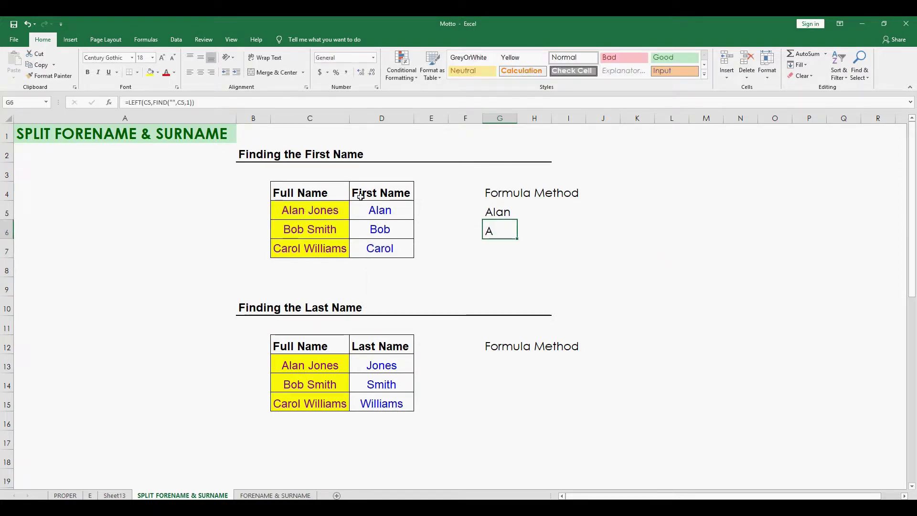
- Copy the first-name formula from D5 into G6, replacing that cell's contents
left_click(379, 210)
key("ctrl+c")
left_click(497, 231)
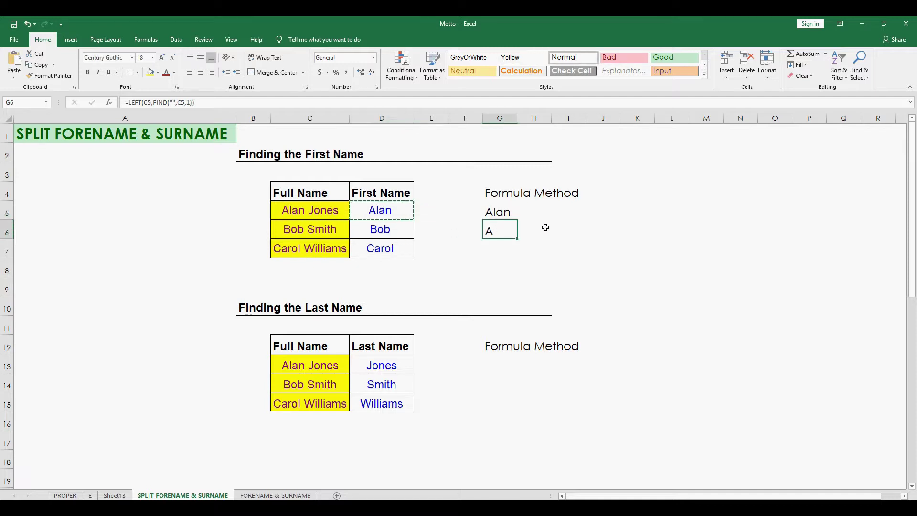
key("ctrl+v")
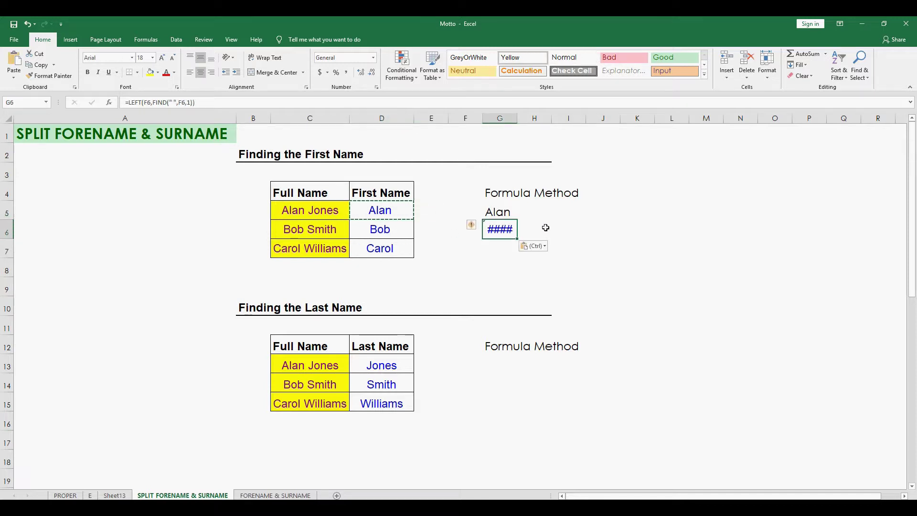
- Edit the cell references in G6 so the formula reads =LEFT(D56,FIND(" ",D5,1))
left_click(147, 104)
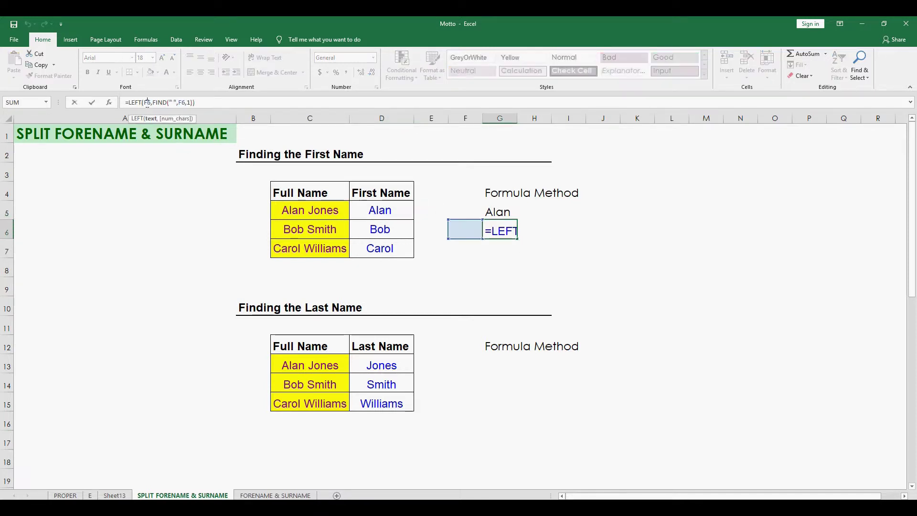
key("BackSpace")
type("d5")
key("Right")
key("Right")
key("Right")
key("Right")
key("Right")
key("Right")
key("Right")
key("Right")
key("Right")
key("Right")
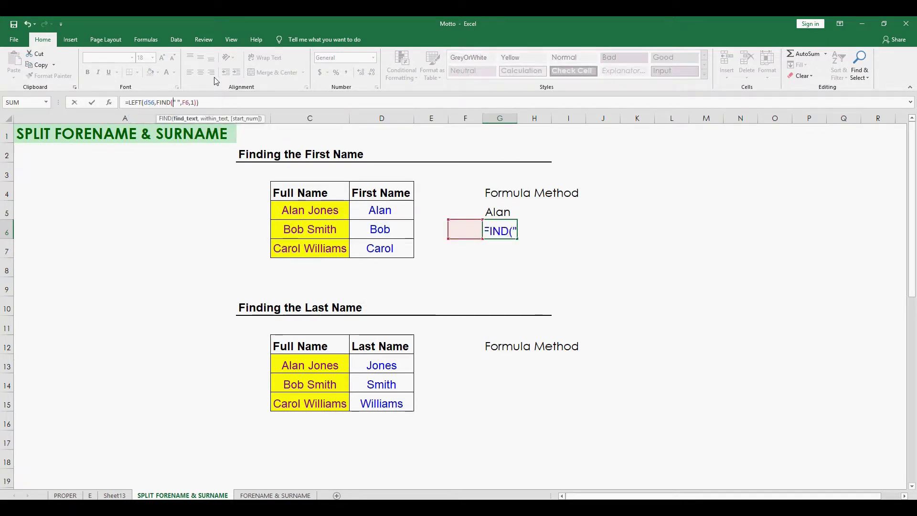
type("d")
key("Delete")
key("Delete")
type("5")
key("Return")
key("Up")
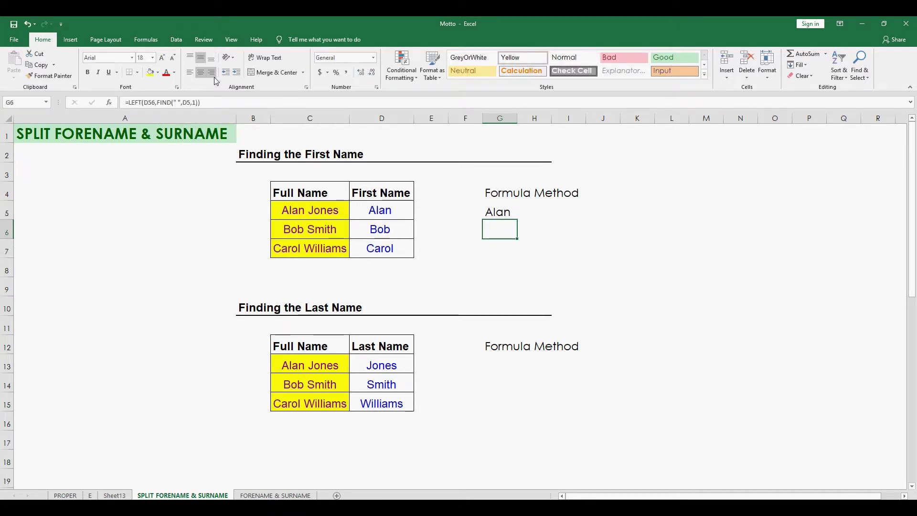
- Correct the first reference in G6 so the formula reads =LEFT(D5,FIND(" ",D5,1))
left_click(150, 106)
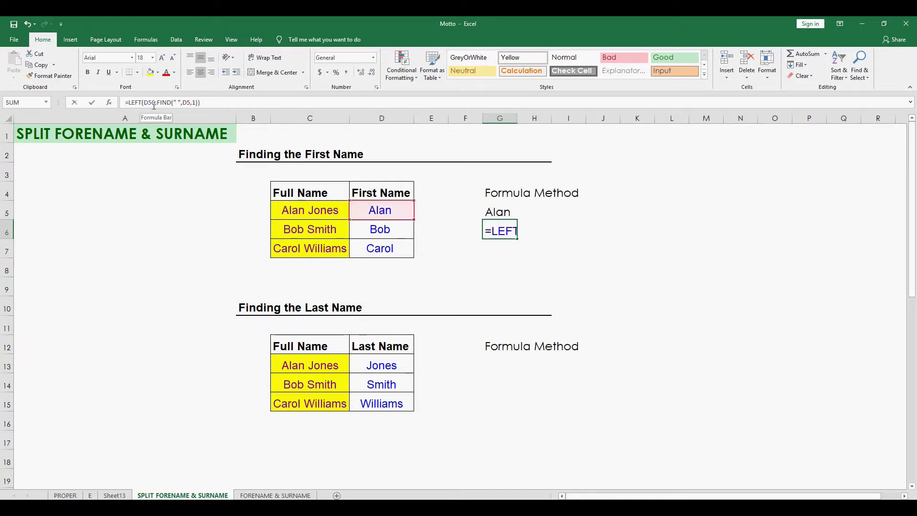
key("Delete")
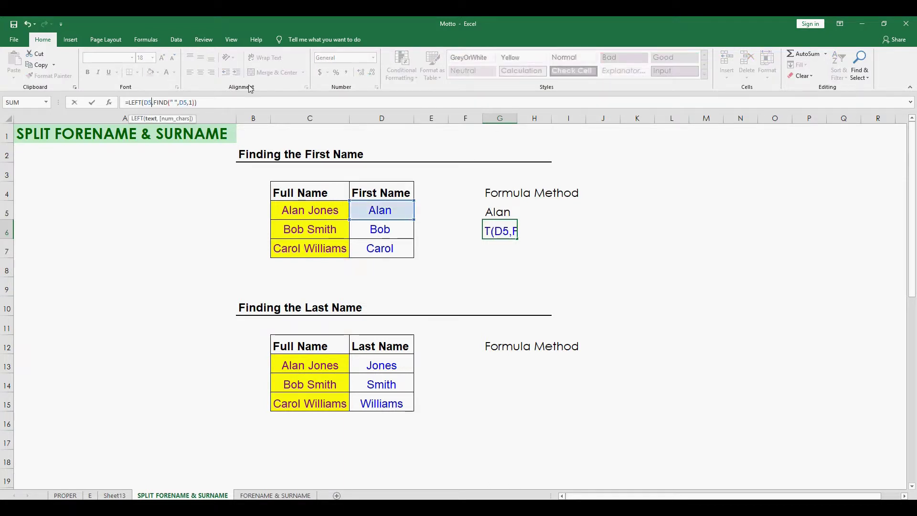
key("Return")
key("Up")
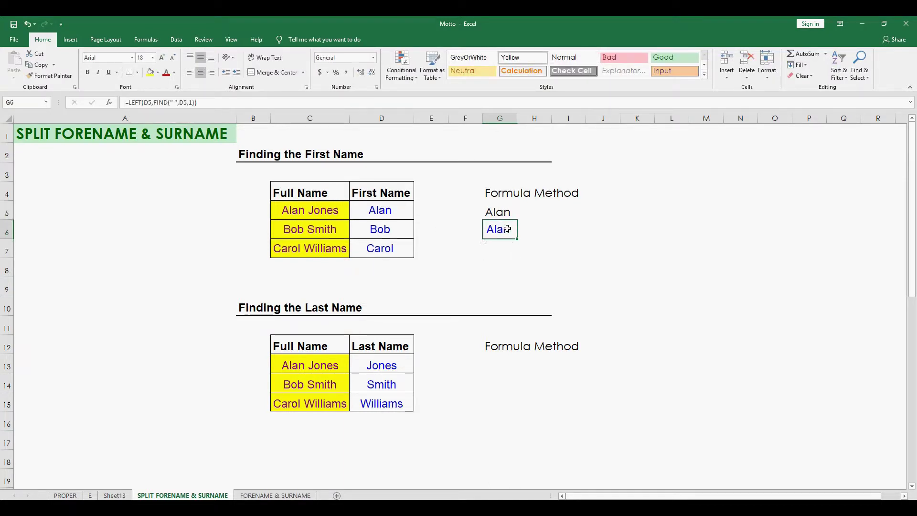
- Number the two formula methods by entering 1 in F5 and 2 in F6
left_click(499, 211)
left_click(473, 211)
type("1")
key("Return")
type("2")
key("Return")
key("Up")
key("Right")
- Apply the formatting of G5 to G6 with Format Painter
left_click(507, 211)
left_click(50, 76)
left_click(499, 230)
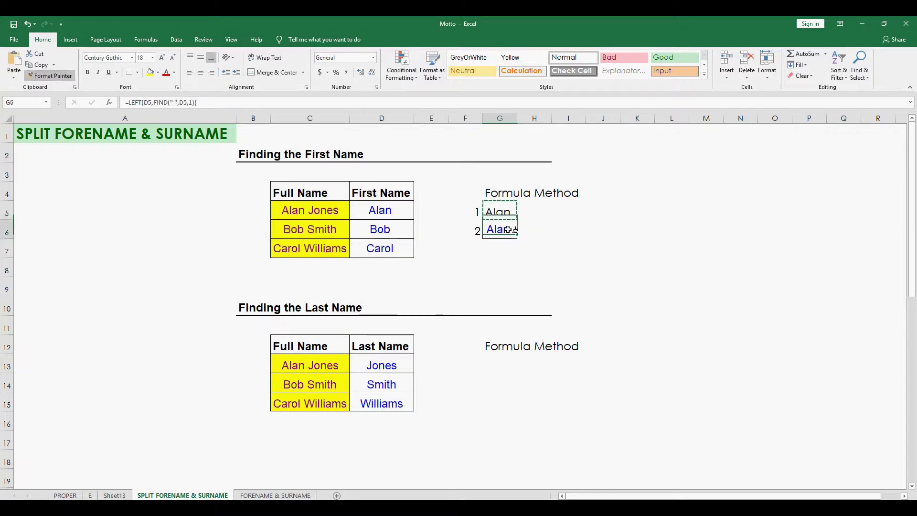
- Review the two first-name formulas in G5 and G6 beneath the Formula Method heading
left_click(497, 211)
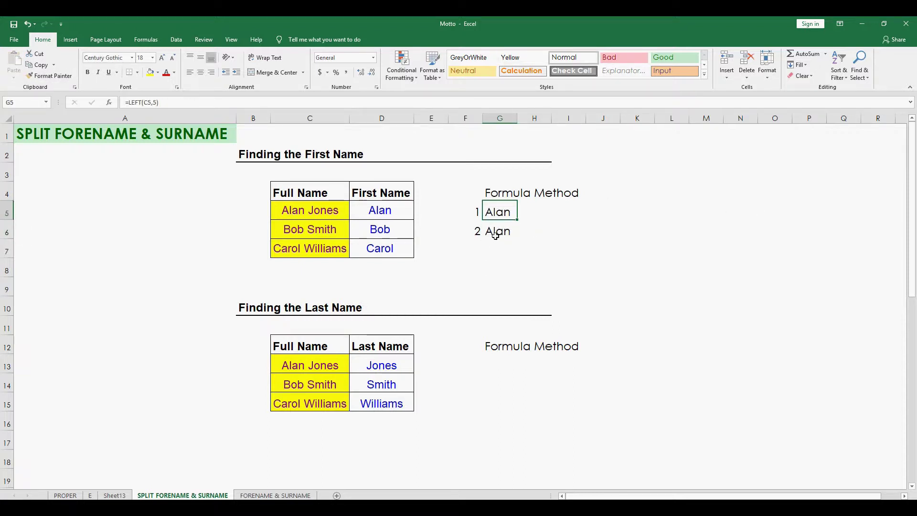
left_click(500, 230)
left_click(499, 193)
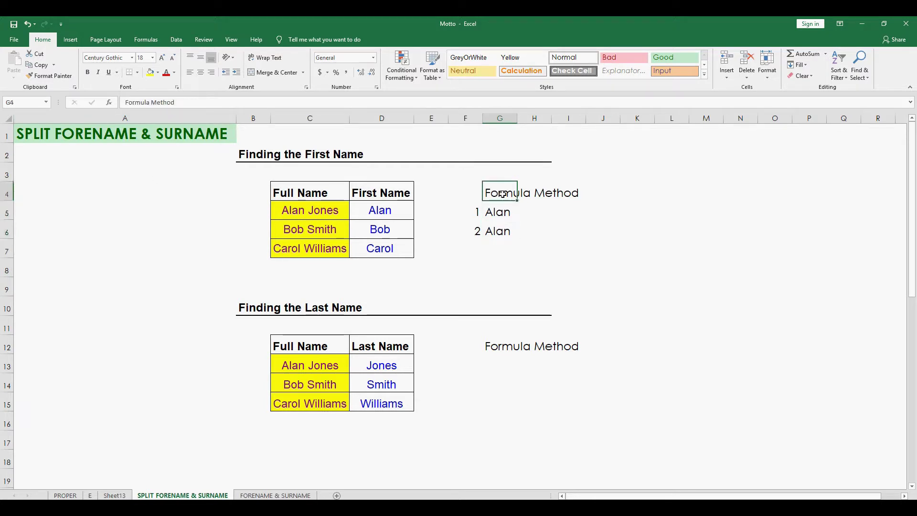
left_click(480, 253)
left_click(492, 274)
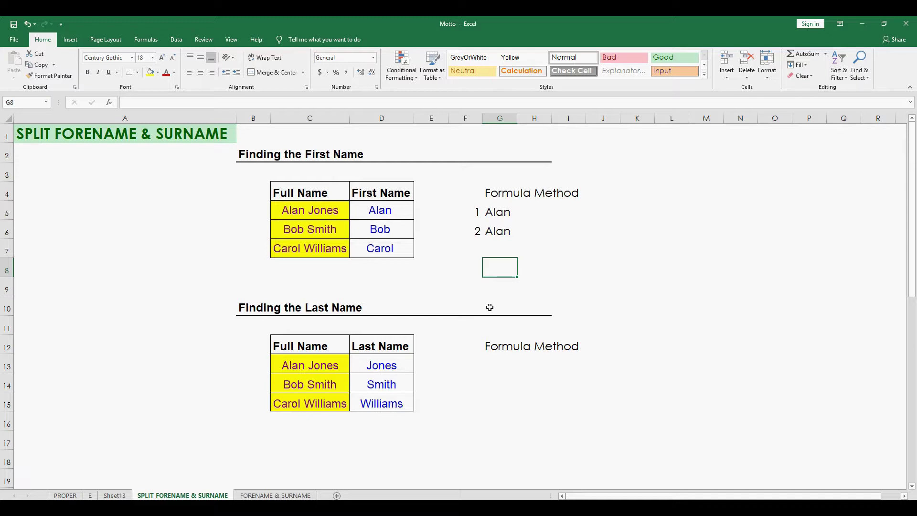
left_click(500, 214)
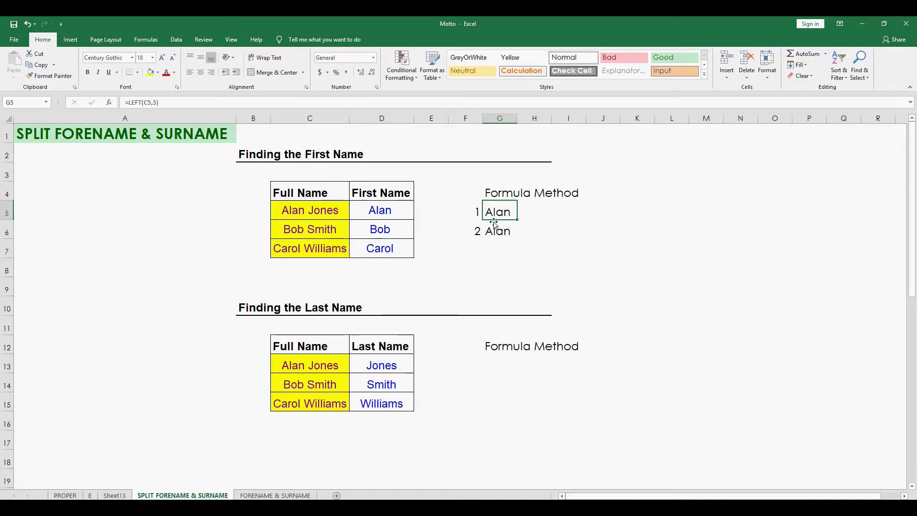
left_click_drag(499, 213, 502, 228)
key("ctrl+q")
- Enter =RIGHT(C13,5) in G13 and widen column G slightly to fit the extracted last name
left_click(508, 364)
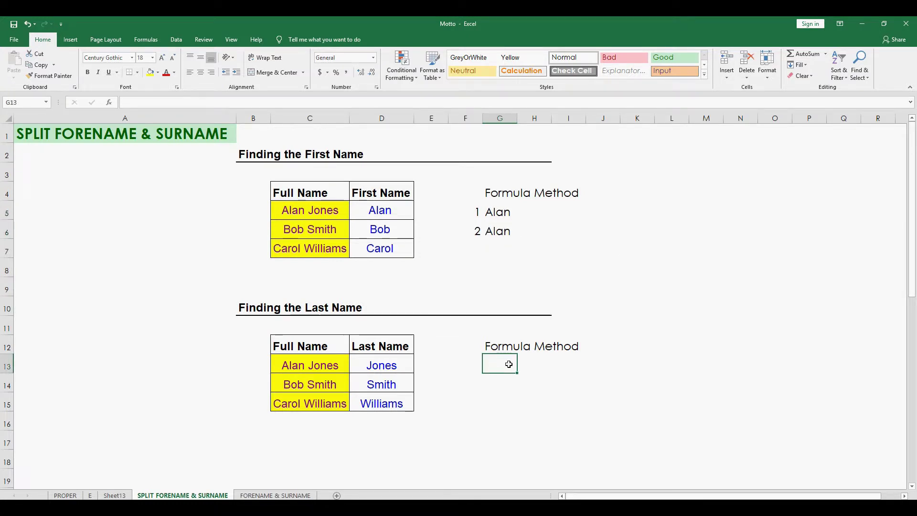
type("=")
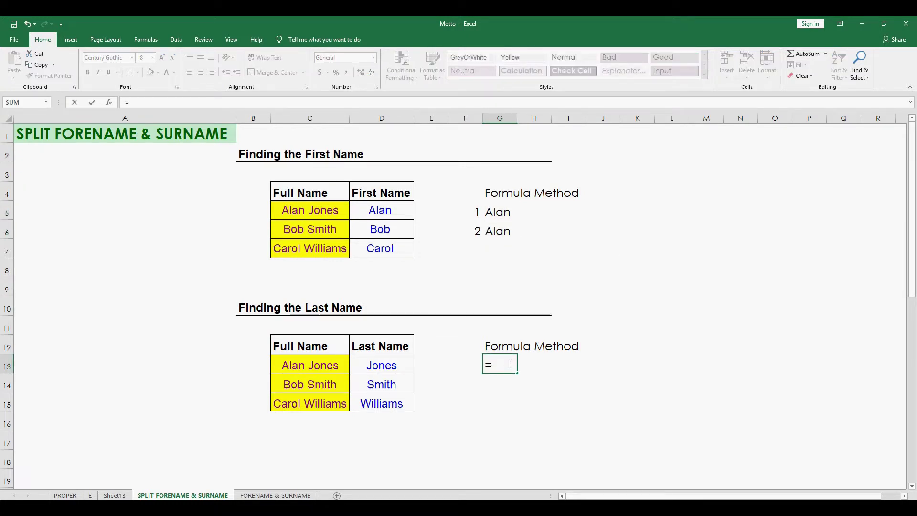
type("RIGHT(")
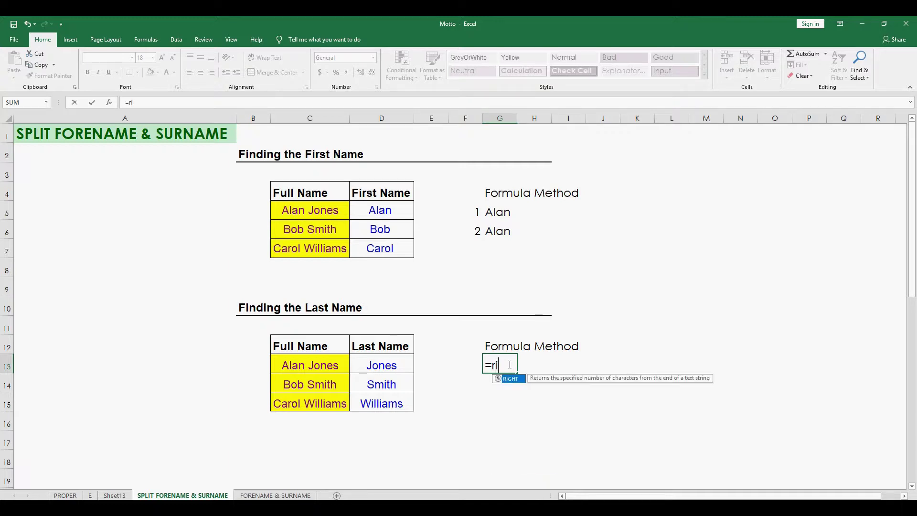
key("Left")
key("Left")
key("Left")
key("Left")
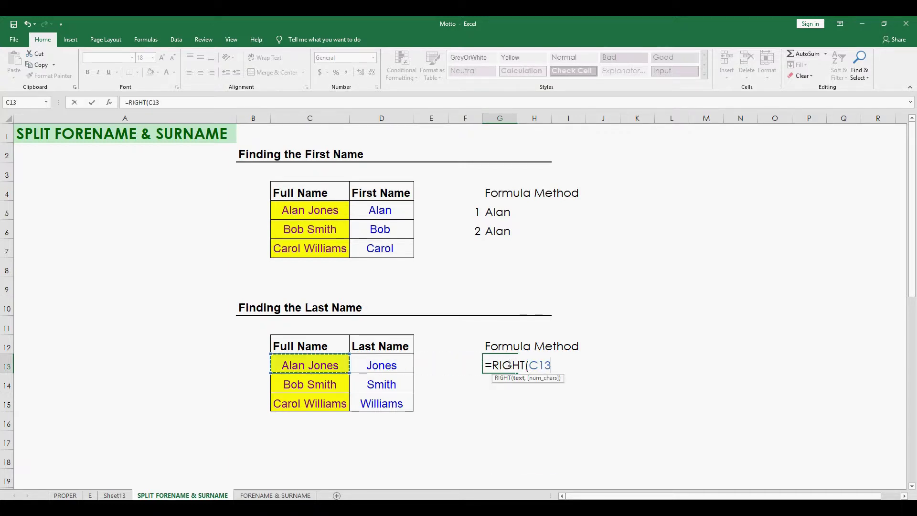
type(",5")
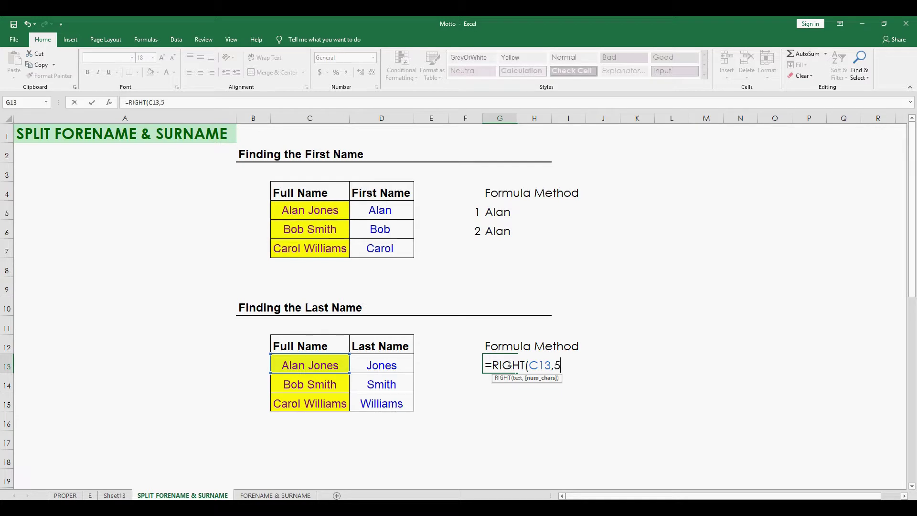
key("Return")
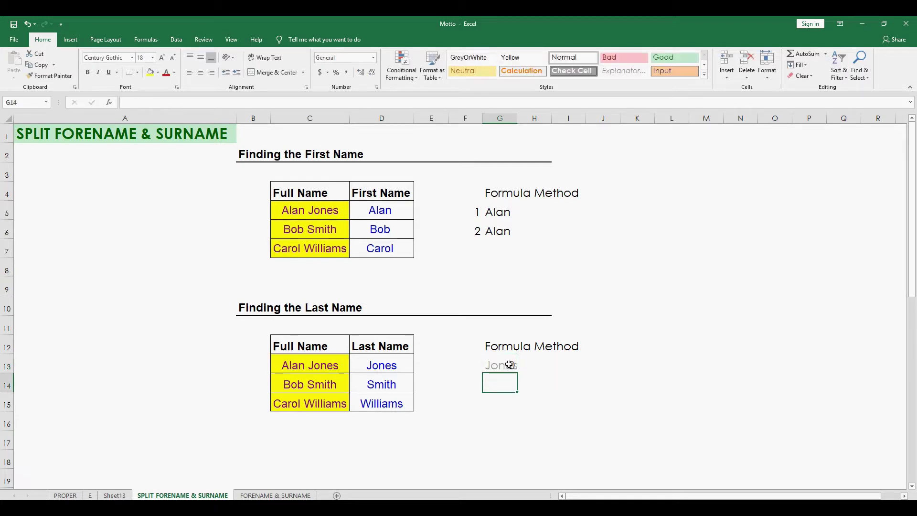
left_click(506, 364)
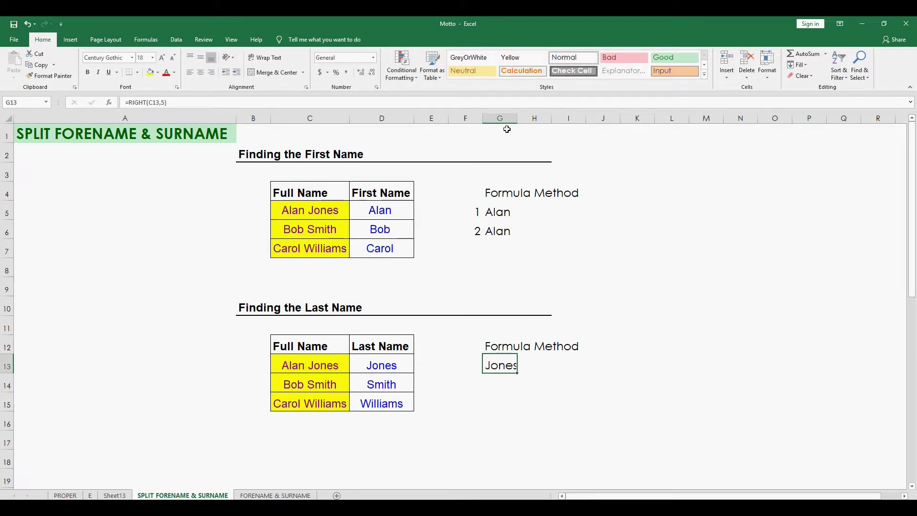
left_click_drag(518, 118, 523, 118)
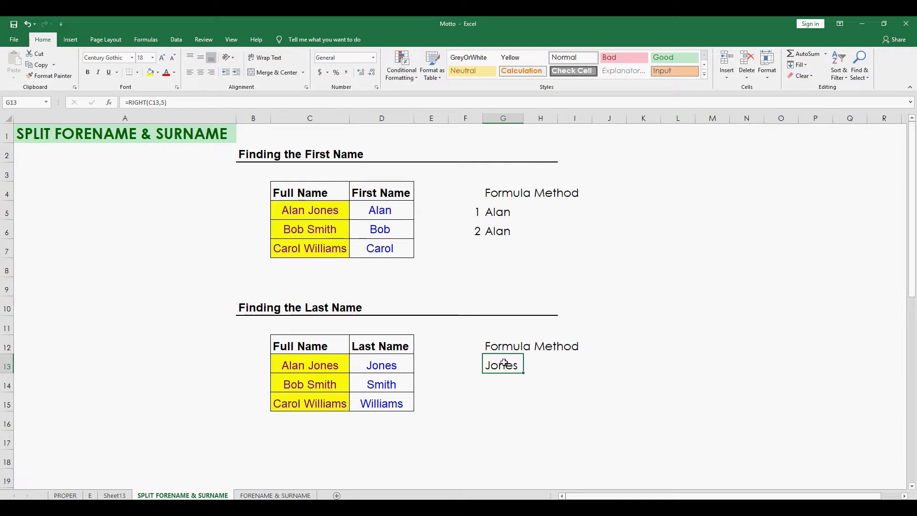
- Number the two last-name formula methods by entering 1 in F13 and 2 in F14
left_click(473, 367)
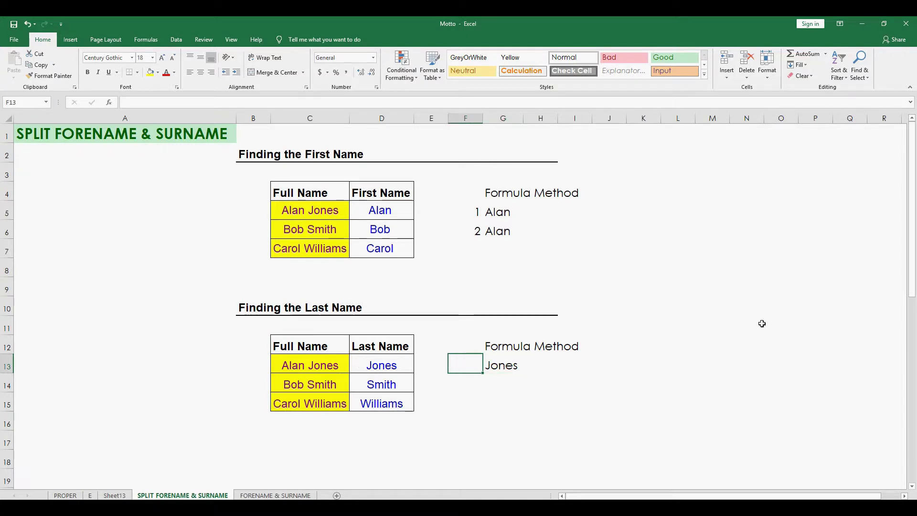
type("1")
key("Return")
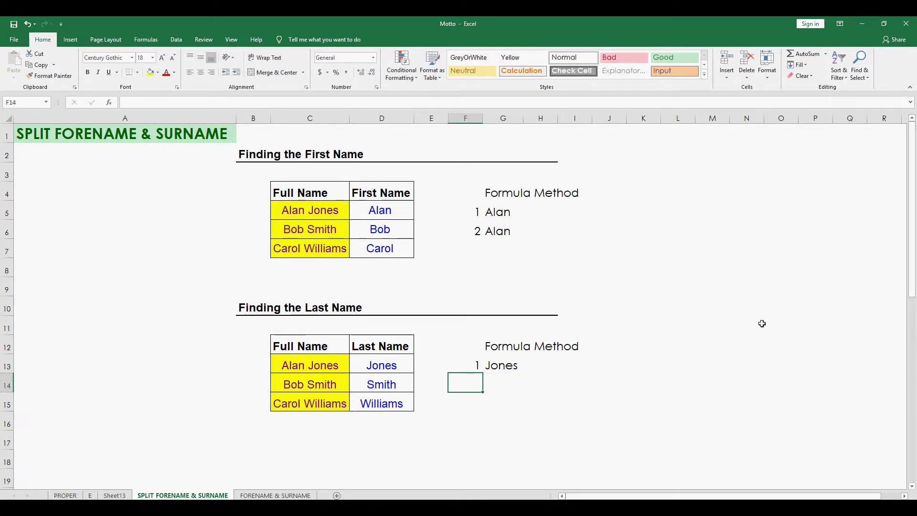
key("Return")
key("Up")
type("2")
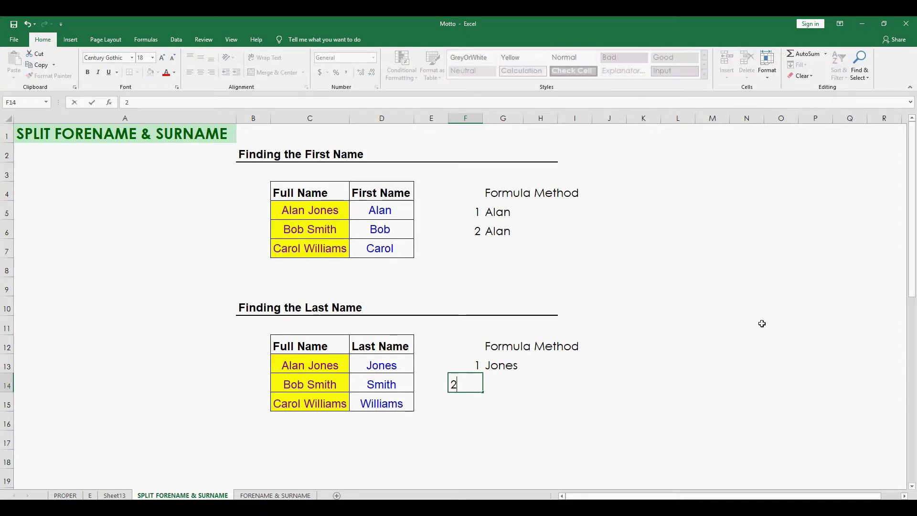
key("Tab")
- Copy the last-name formula from D13 into G14
left_click(404, 368)
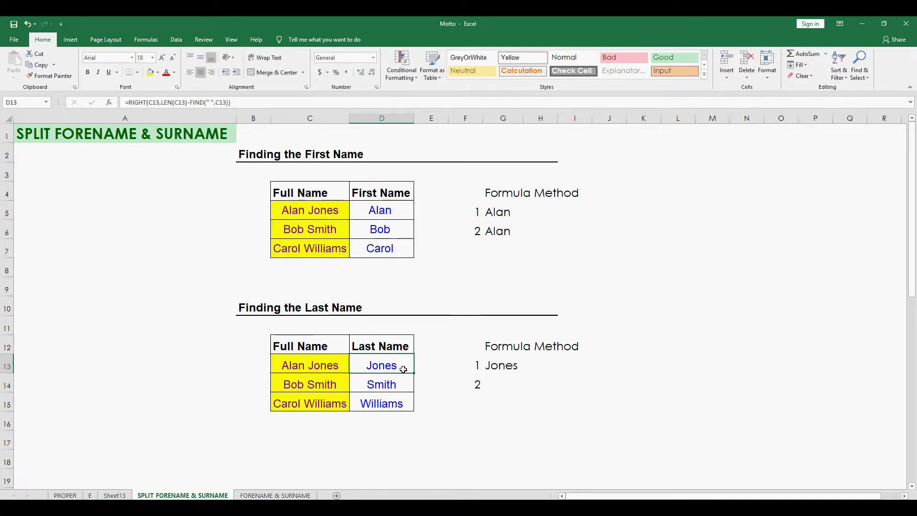
key("ctrl+c")
left_click(497, 385)
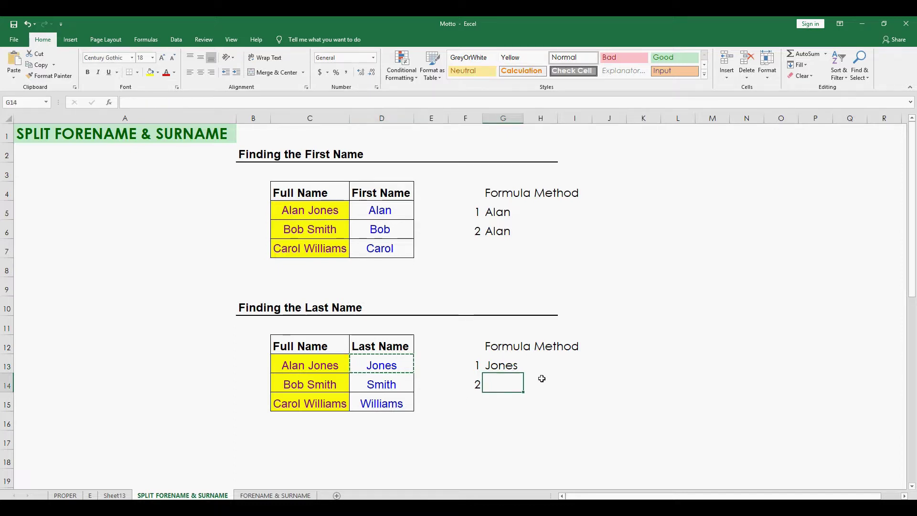
key("ctrl+v")
- Apply the formatting of G13 to G14 with Format Painter, keeping column G at its current width
left_click(507, 367)
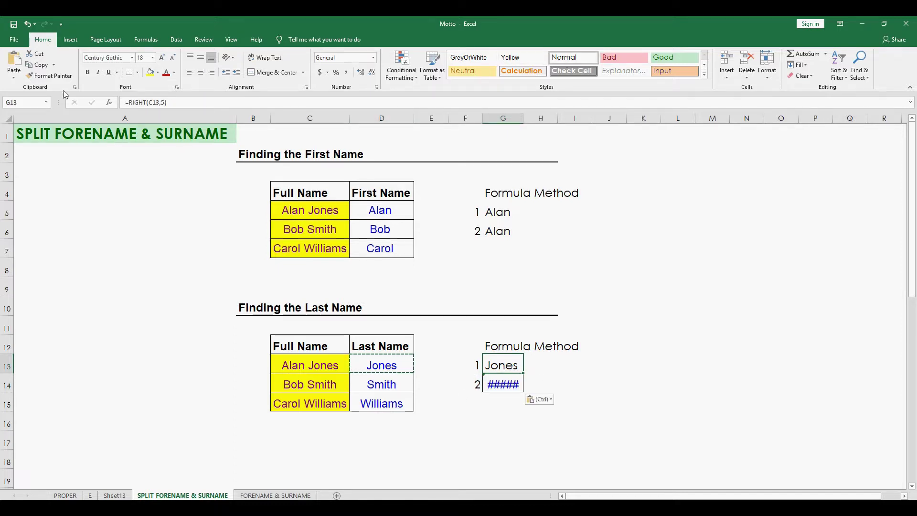
left_click(50, 75)
left_click(497, 384)
left_click_drag(524, 118, 584, 118)
key("ctrl+z")
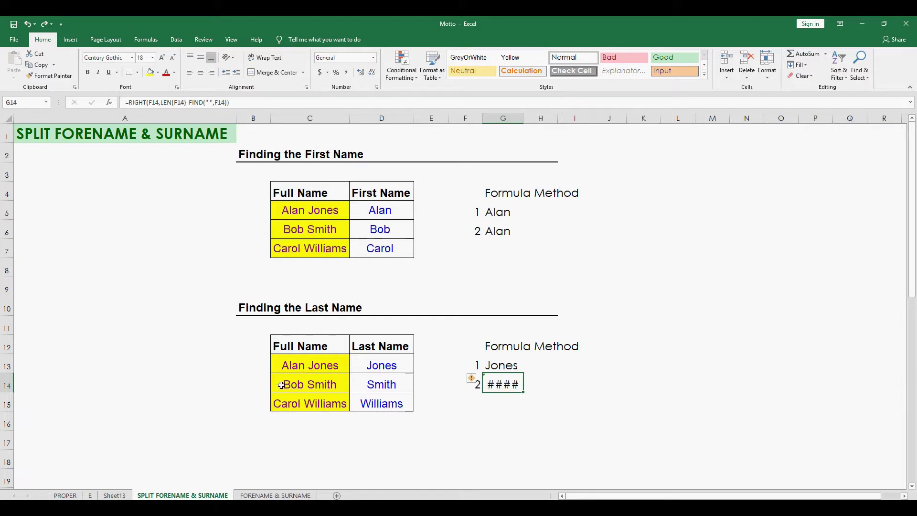
- Change the first reference of the RIGHT formula in G14 to C13
left_click(151, 102)
key("BackSpace")
type("c")
key("Right")
key("Right")
key("BackSpace")
type("3")
- Change the reference inside LEN in the G14 formula to C13
key("Right")
key("Right")
key("Right")
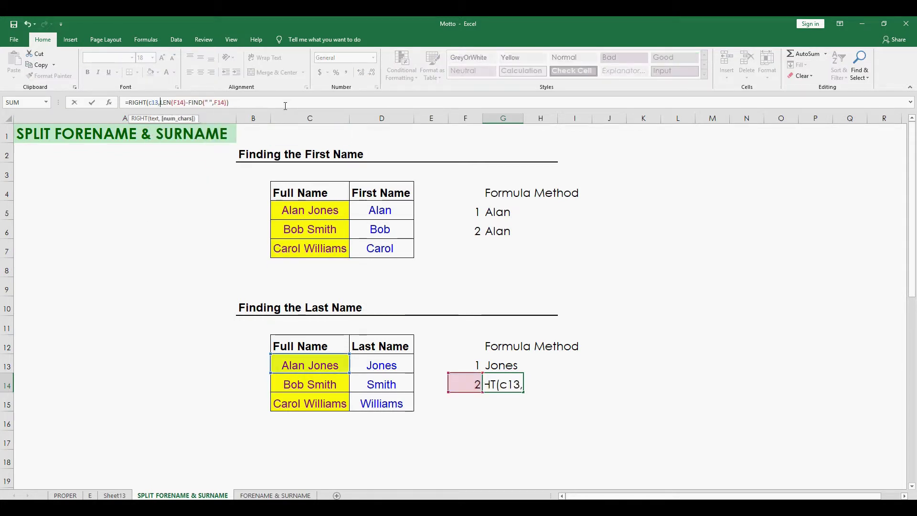
key("Right")
key("Right")
key("Right")
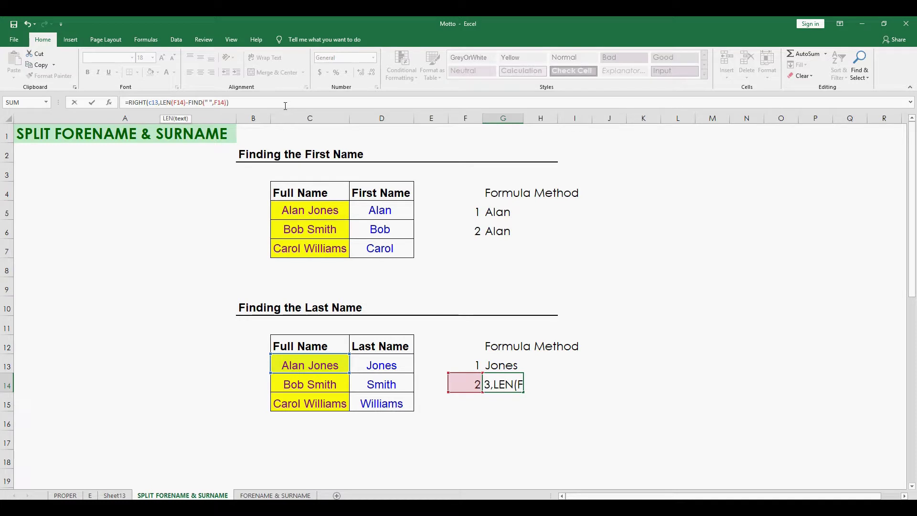
key("BackSpace")
type("c")
key("Right")
key("Right")
key("BackSpace")
type("3")
- Change the FIND reference in G14 to C13 so the formula reads =RIGHT(C13,LEN(C13)-FIND(" ",C13))
key("Right")
key("Right")
key("Right")
key("Right")
key("Right")
key("Right")
key("Right")
key("Right")
key("Right")
key("Right")
key("Right")
key("Right")
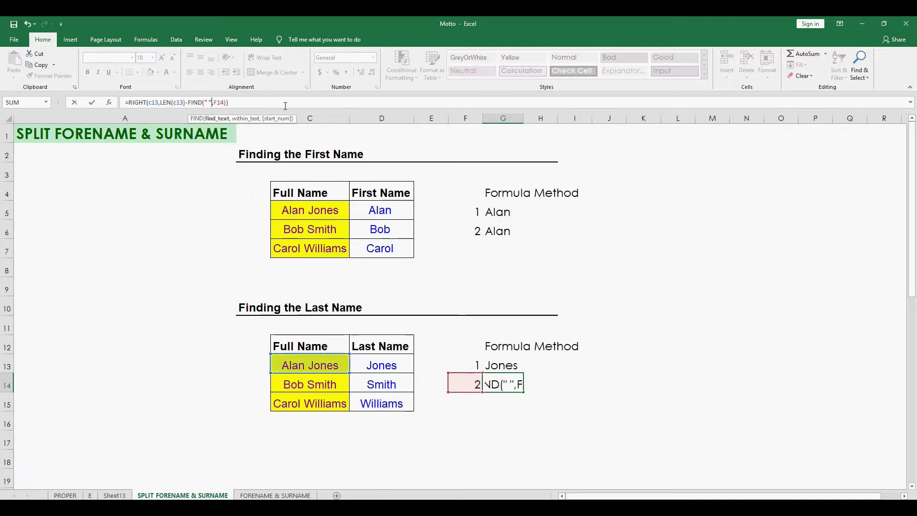
key("BackSpace")
type("c")
key("Right")
key("Right")
key("BackSpace")
type("3")
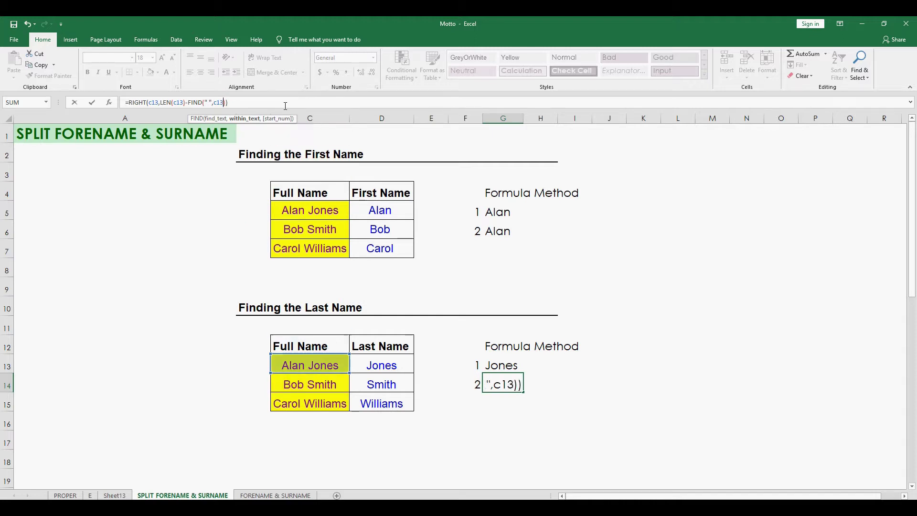
key("Return")
key("Up")
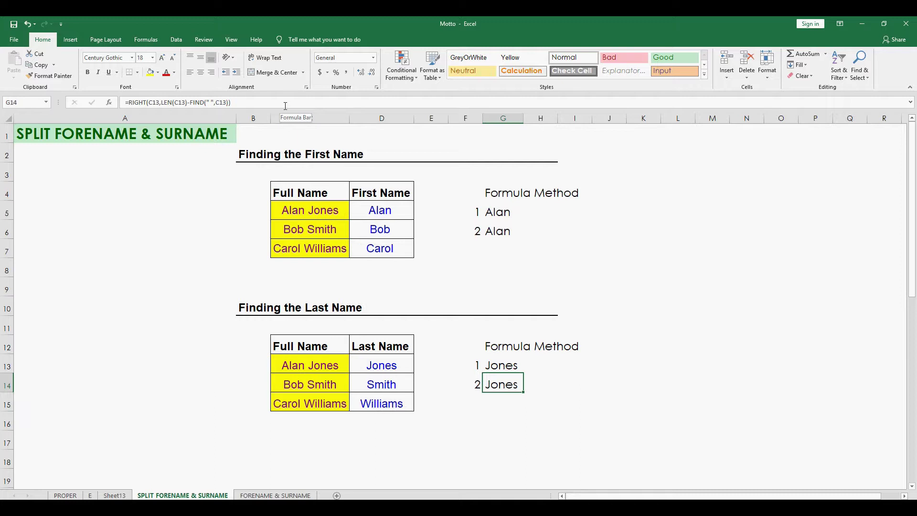
- Review the first-name and last-name sections, including both Formula Method headings and the formulas beneath them
left_click(99, 134)
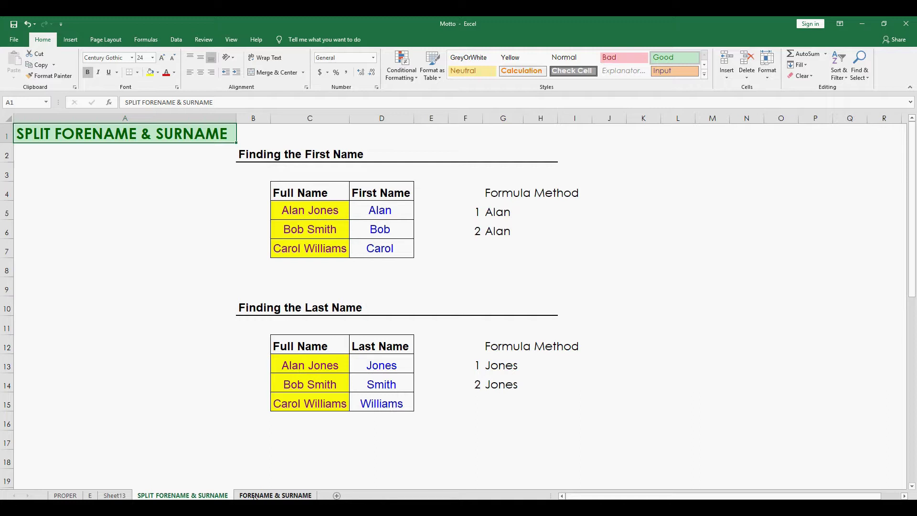
left_click(284, 160)
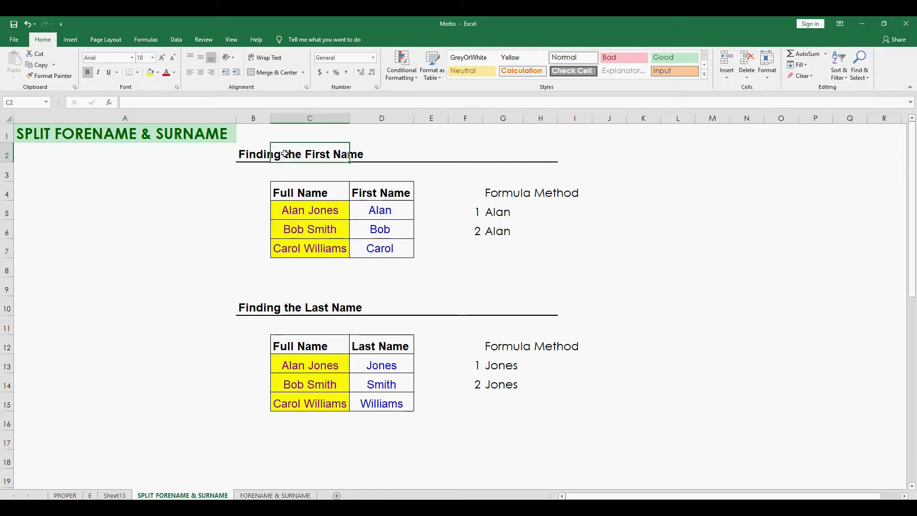
left_click(256, 313)
left_click(511, 193)
left_click(509, 213)
left_click(495, 234)
left_click(507, 351)
left_click(497, 364)
left_click(495, 384)
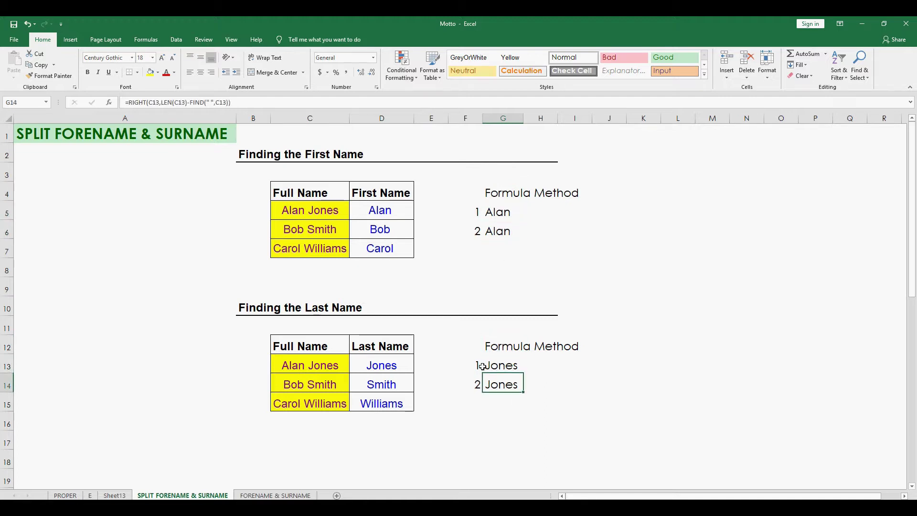
- Switch to the FORENAME & SURNAME sheet and read the heading about finding the last name when a middle name is present
left_click(253, 495)
left_click(43, 139)
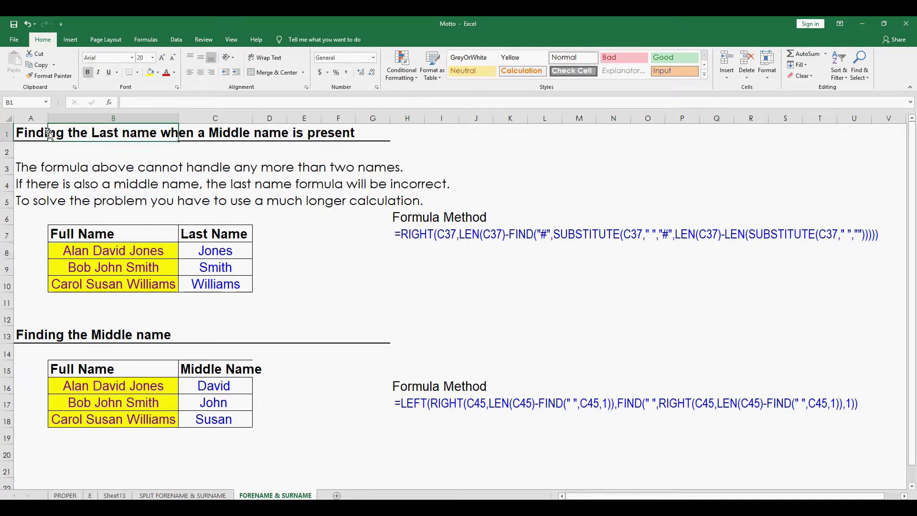
left_click(189, 136)
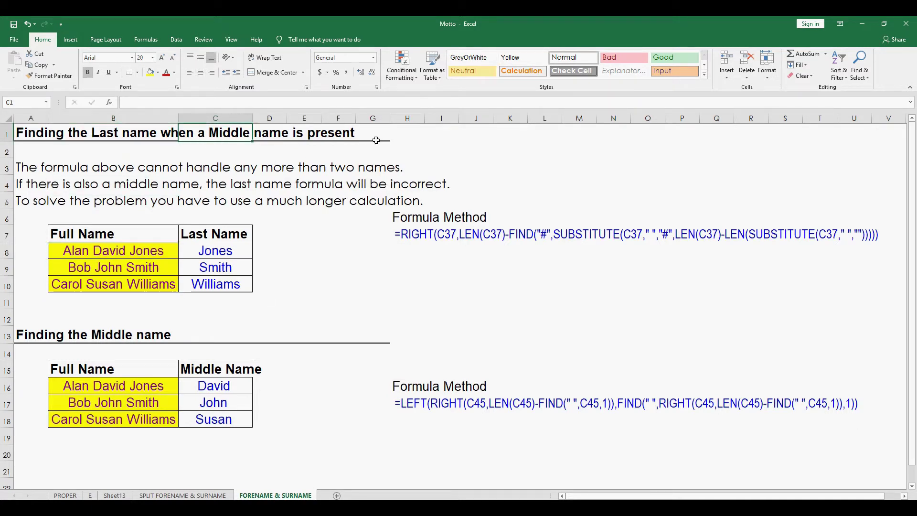
left_click(50, 138)
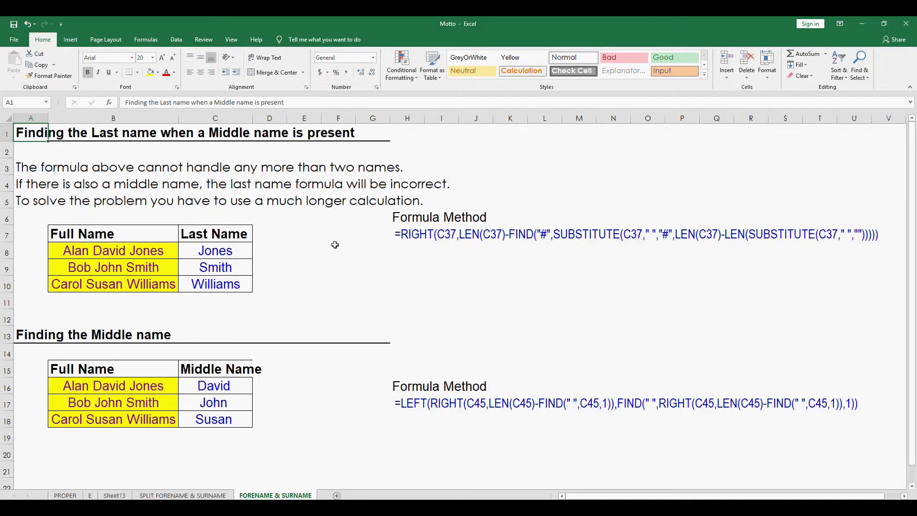
- Change the first reference of the RIGHT formula in H7 to B8
left_click(431, 237)
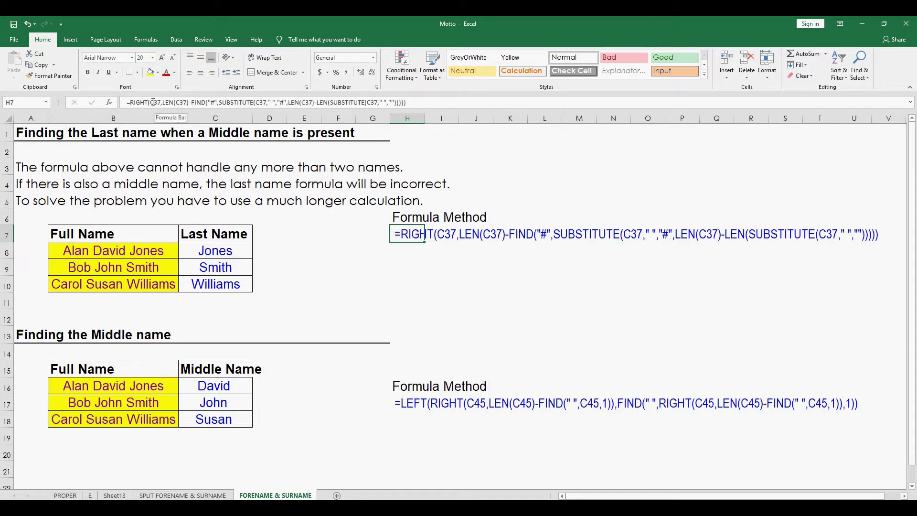
left_click(153, 102)
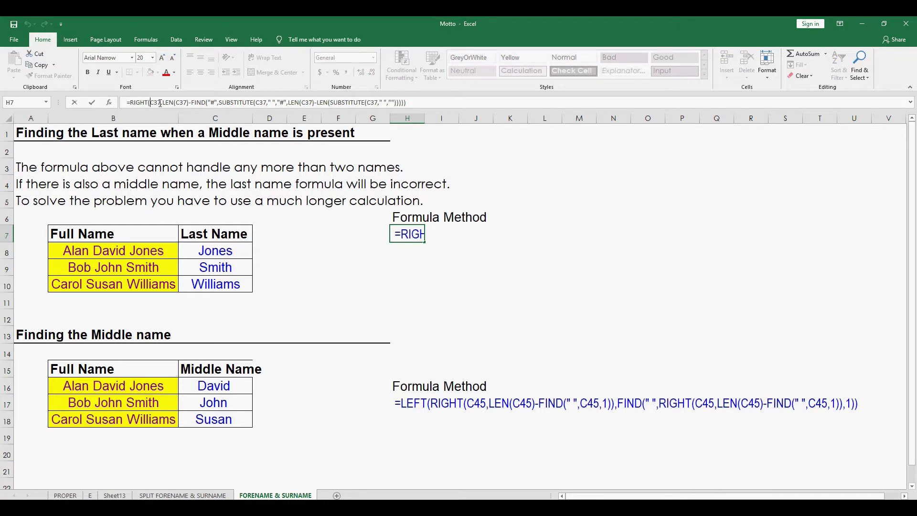
key("Delete")
key("BackSpace")
type("b")
key("Delete")
type("8")
- Change the reference inside the first LEN of the H7 formula to B8
key("Right")
key("Right")
key("Right")
key("Right")
key("Right")
key("Delete")
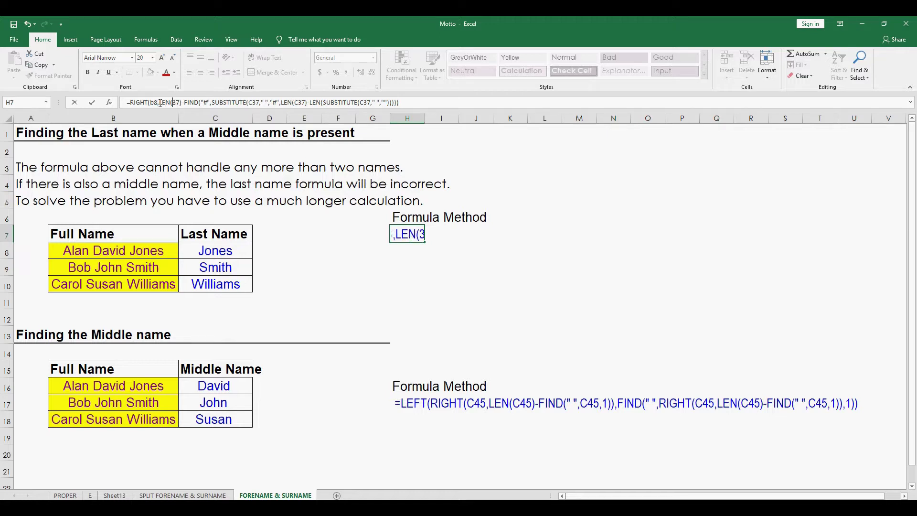
type("b8")
key("Delete")
key("Delete")
- Change the reference inside the first SUBSTITUTE of the H7 formula to B8
key("Right")
key("Right")
key("Right")
key("Right")
key("Right")
key("Right")
key("Right")
key("Right")
key("Right")
key("Right")
key("Right")
key("Right")
key("Right")
key("Right")
key("Right")
key("Right")
key("Right")
key("Right")
key("Right")
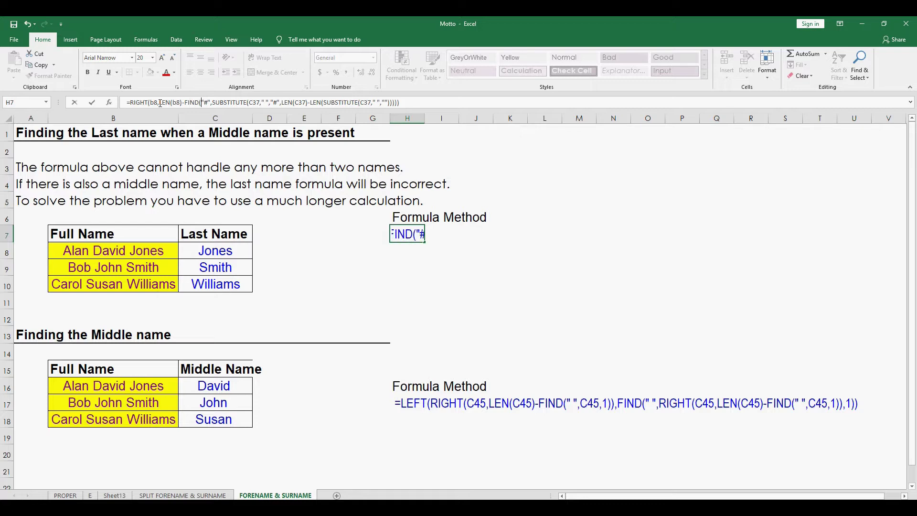
key("Right")
key("Right")
key("Right")
key("Delete")
key("Delete")
key("Delete")
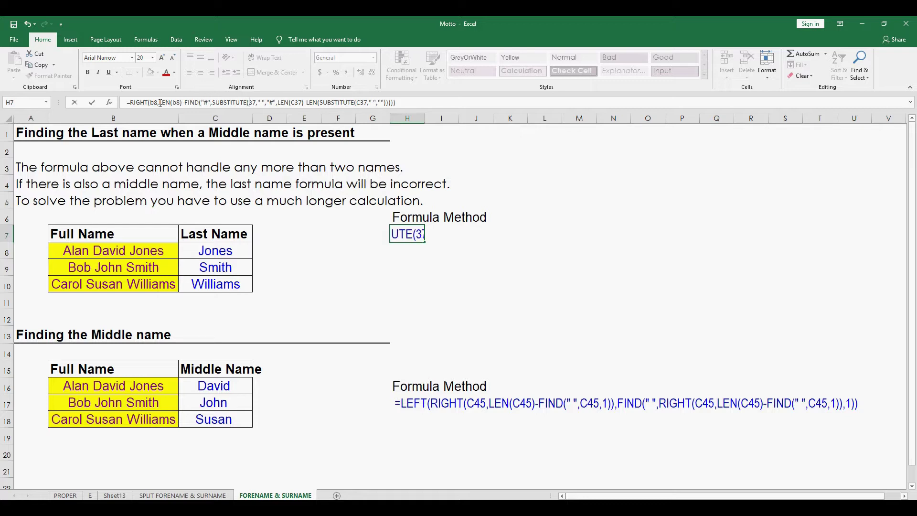
type("b8")
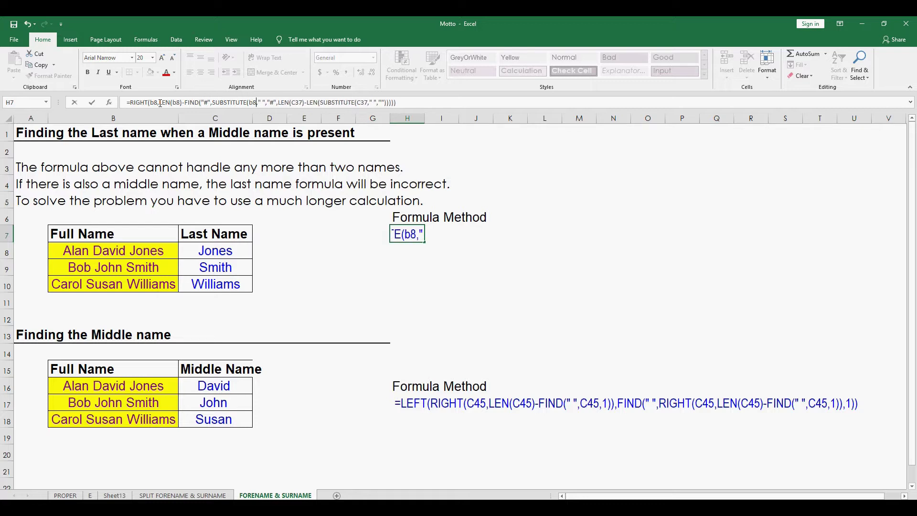
- Change the reference inside the second LEN of the H7 formula to B8
key("Right")
key("Right")
key("Right")
key("Right")
key("Right")
key("Right")
key("Right")
key("Right")
key("Right")
key("Right")
key("Right")
key("Right")
key("Delete")
key("Delete")
key("Delete")
type("b8")
- Change the reference inside the last SUBSTITUTE of the H7 formula to B8 and commit the formula
key("Right")
key("Right")
key("Right")
key("Right")
key("Right")
key("Right")
key("Right")
key("Right")
key("Right")
key("Right")
key("Right")
key("Right")
key("Right")
key("Right")
key("Right")
key("Right")
key("Right")
key("Delete")
key("Delete")
key("Delete")
type("b8")
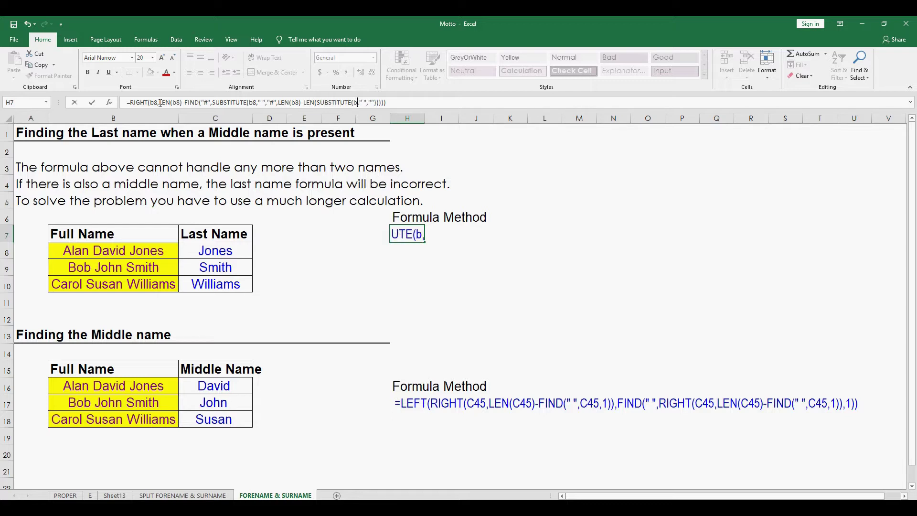
key("Return")
key("Up")
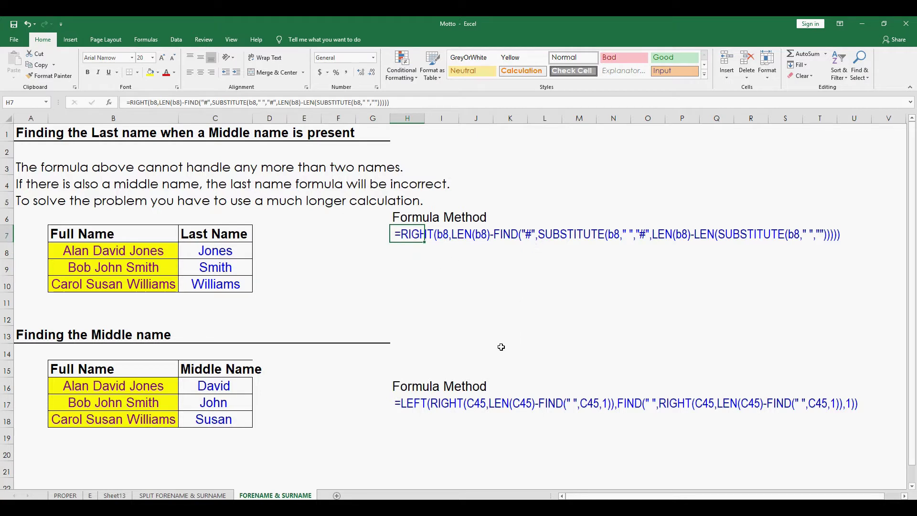
left_click(419, 402)
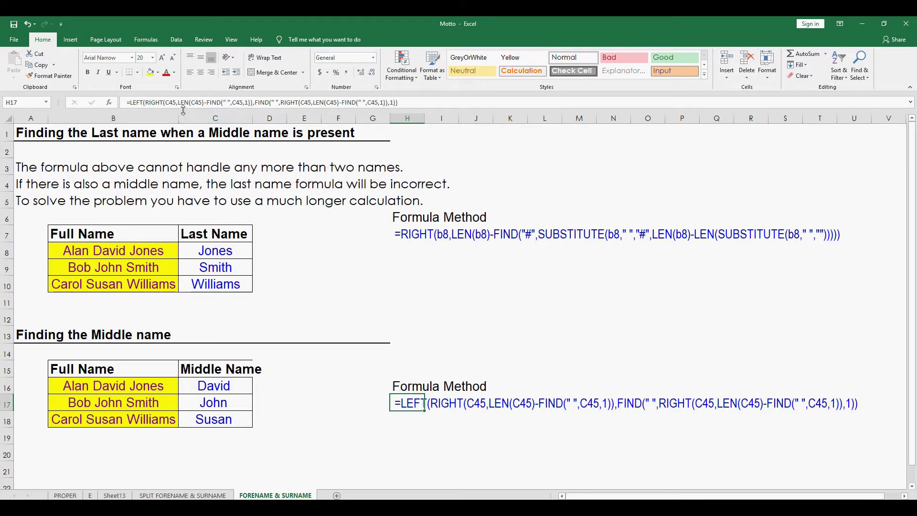
left_click(167, 104)
double_click(167, 104)
key("Delete")
type("b16")
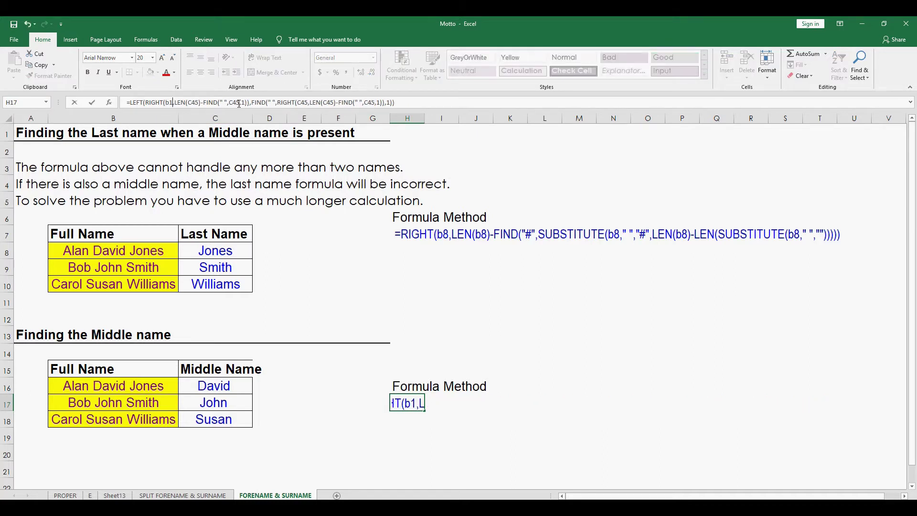
key("Right")
key("Right")
key("Right")
key("Right")
key("Delete")
type("b16")
key("Delete")
key("Delete")
key("Right")
key("Right")
key("Right")
key("Right")
key("Right")
key("Right")
key("Right")
key("Right")
key("Right")
key("Right")
key("Right")
key("Delete")
key("Delete")
key("Delete")
type("b16")
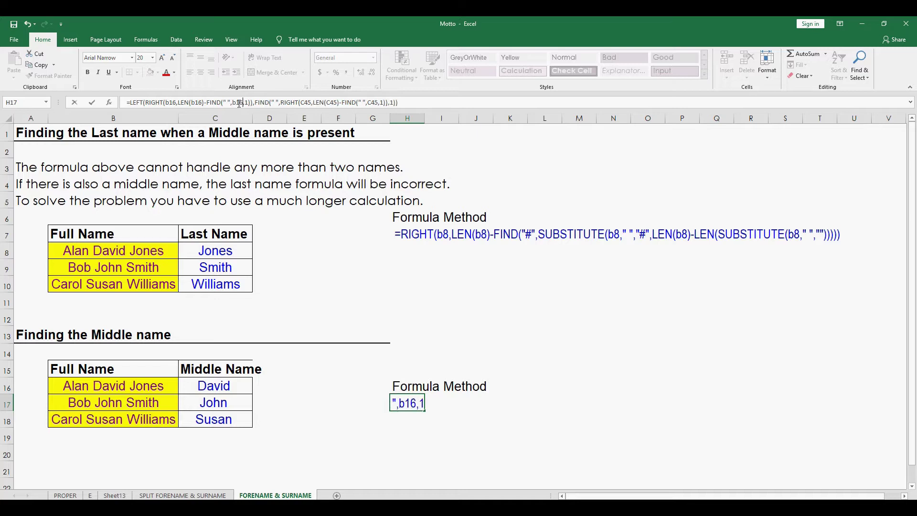
key("Right")
key("Right")
key("Right")
key("Right")
key("Right")
key("Right")
key("Right")
key("Right")
key("Right")
key("Right")
key("Right")
key("Right")
key("Right")
key("Right")
key("Right")
key("Right")
key("Right")
key("Right")
key("Right")
key("Right")
key("Delete")
key("Delete")
key("Delete")
type("b16")
key("Right")
key("Right")
key("Right")
key("Escape")
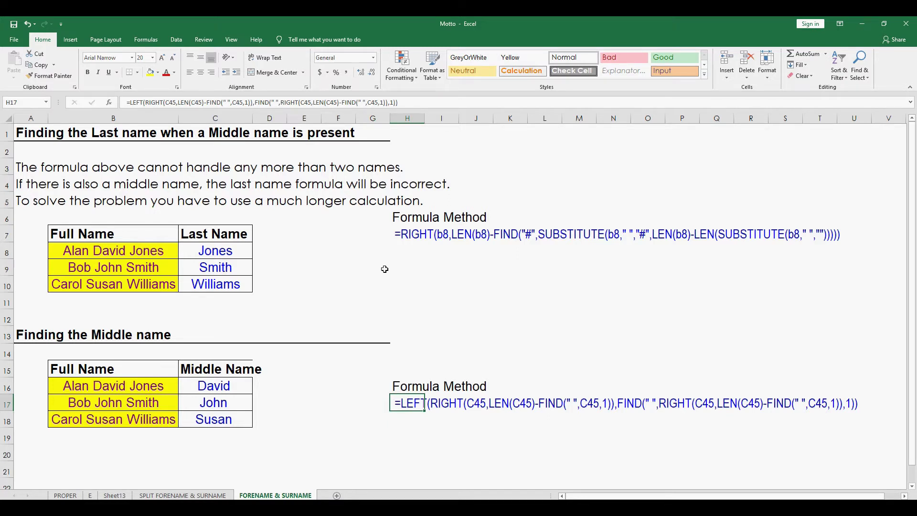
- Change the reference in the first RIGHT of the H17 middle-name formula to B16
left_click(169, 102)
key("BackSpace")
type("B16")
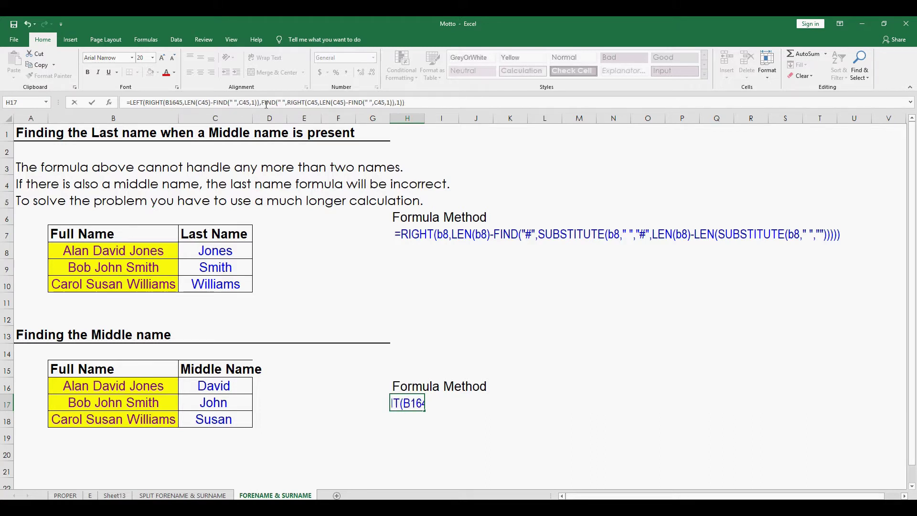
key("Delete")
key("Delete")
- Change the reference inside the first LEN of the H17 formula to B16
key("Right")
key("Right")
key("Right")
key("Right")
key("Right")
key("Right")
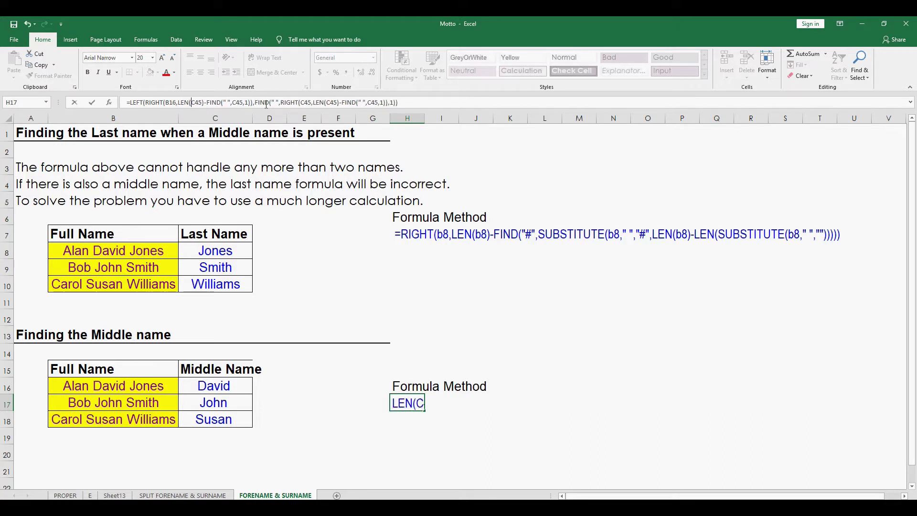
key("Delete")
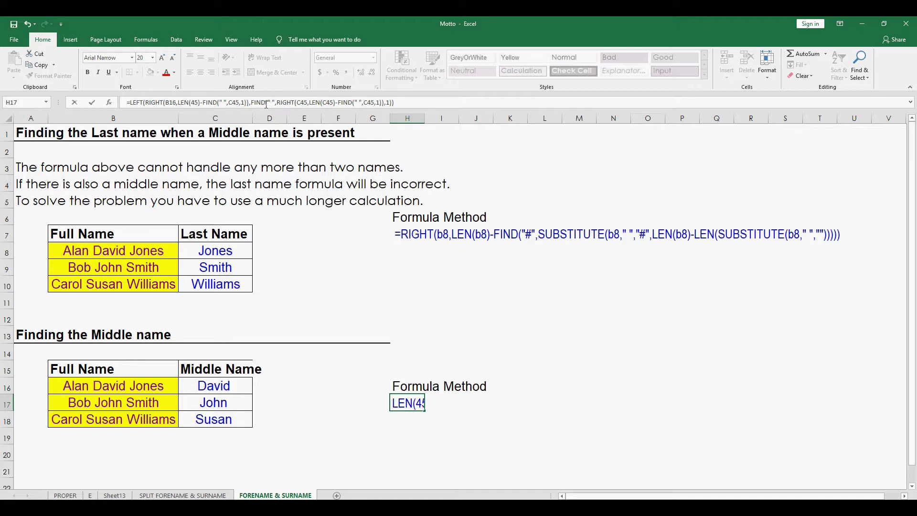
type("B16")
key("Delete")
key("Delete")
- Change the cell reference inside the first FIND of the H17 formula to B16
key("Right")
key("Right")
key("Right")
key("Right")
key("Right")
key("Right")
key("Right")
key("Right")
key("Right")
key("Delete")
key("Delete")
key("Delete")
type("B")
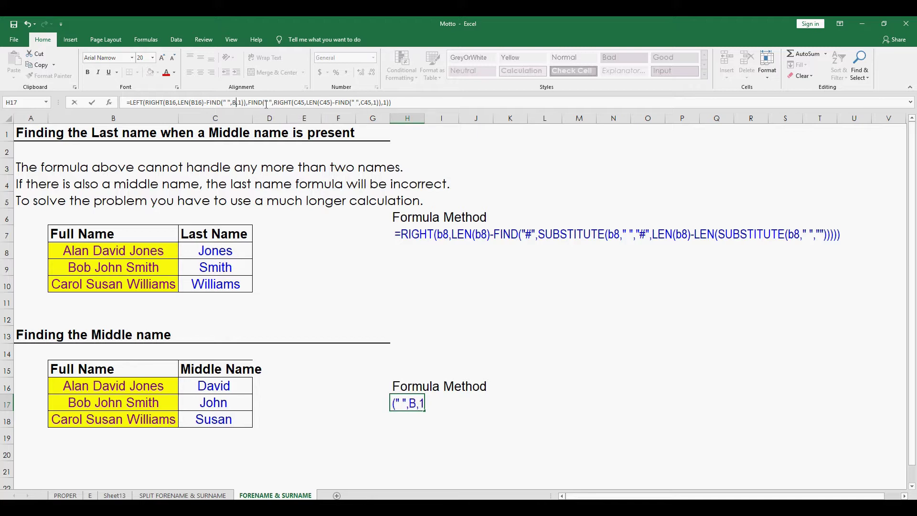
type("16")
- Change the first reference of the second RIGHT in the H17 formula to B16
key("Right")
key("Right")
key("Right")
key("Right")
key("Right")
key("Right")
key("Right")
key("Right")
key("Right")
key("Right")
key("Right")
key("Right")
key("Right")
key("Right")
key("Right")
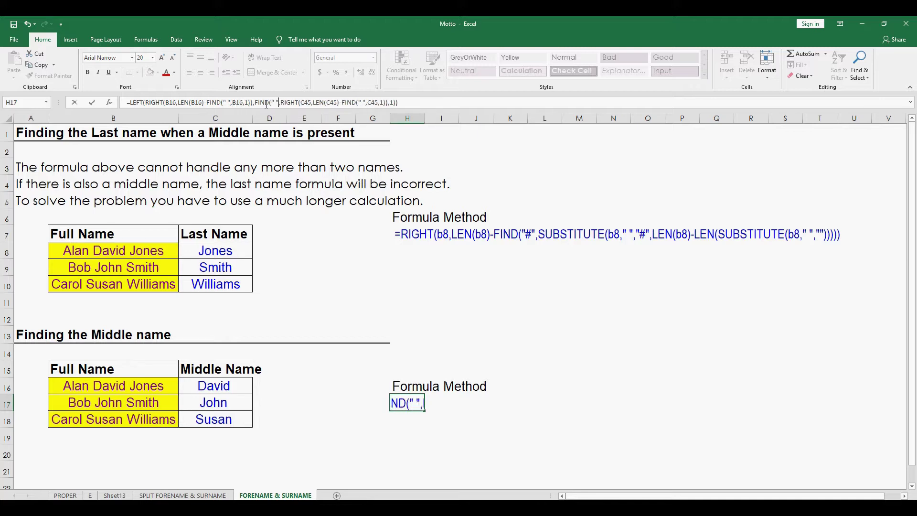
key("Right")
key("Right")
key("Right")
key("Right")
key("Right")
key("Delete")
key("Delete")
key("Delete")
key("Delete")
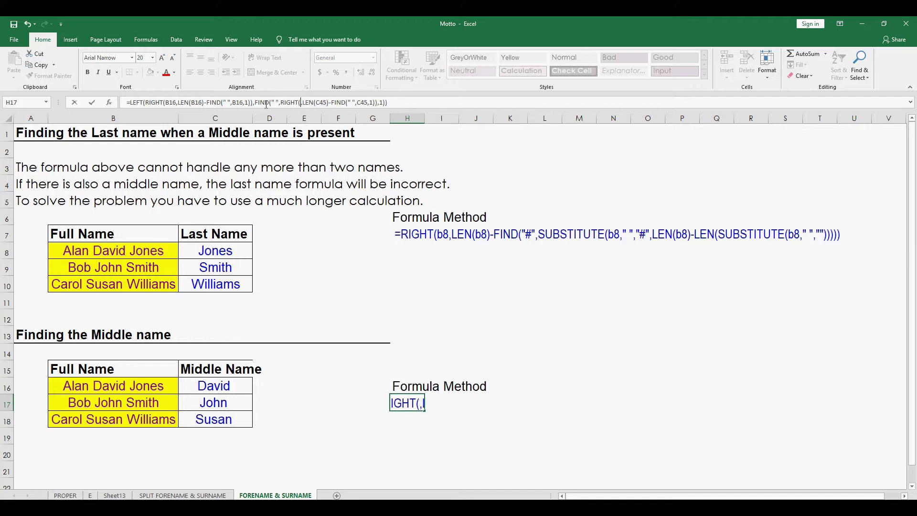
type("B16")
- Change the reference inside the second LEN of the H17 middle-name formula to B16
key("Right")
key("Right")
key("Right")
key("Right")
key("Right")
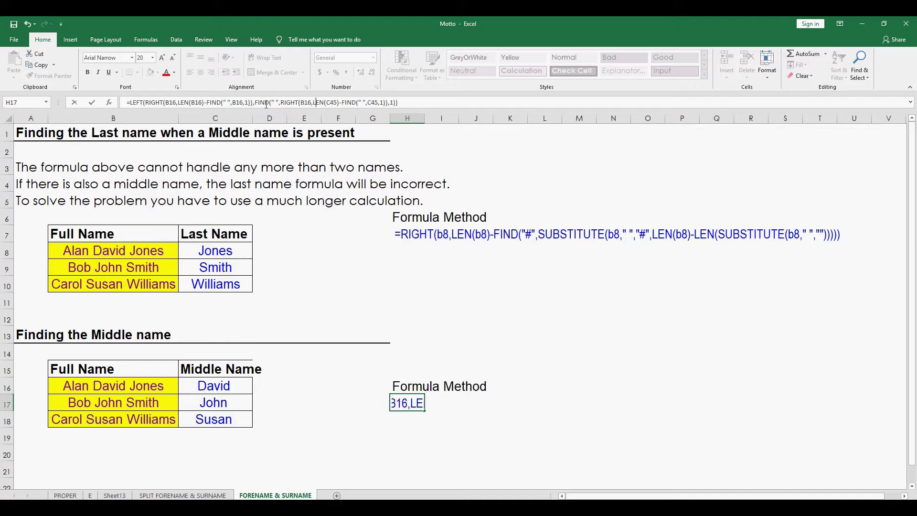
key("Delete")
key("Delete")
key("Delete")
type("B1")
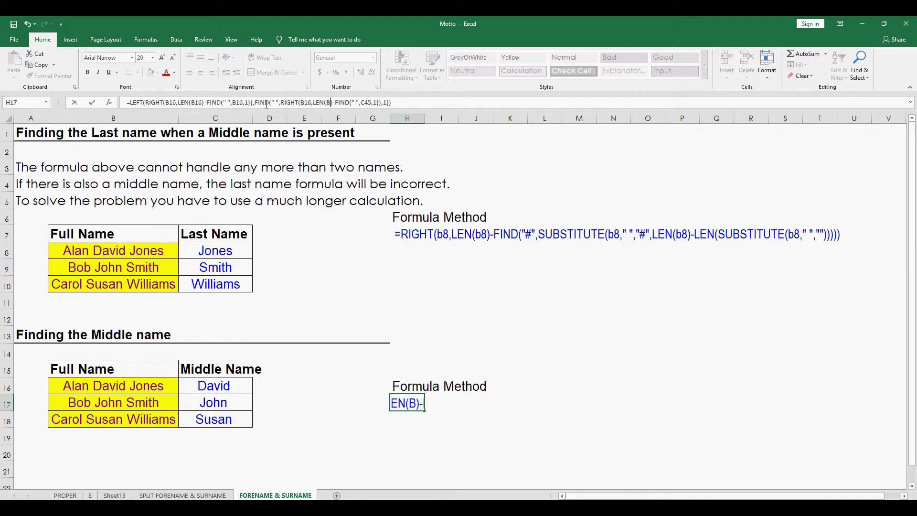
type("6")
- Change the reference inside the last FIND of the H17 formula to B16 and commit the edited formula
key("Right")
key("Right")
key("Right")
key("Right")
key("Right")
key("Right")
key("Right")
key("Right")
key("Right")
key("Right")
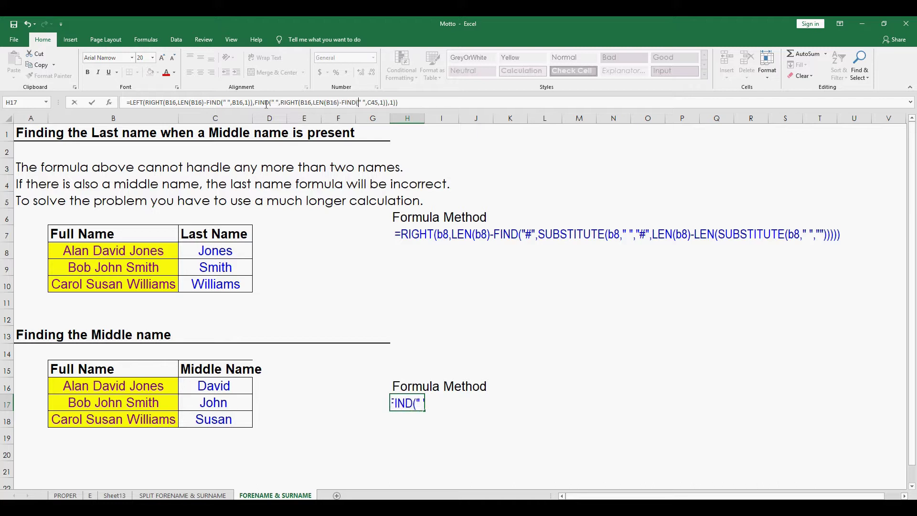
key("Right")
key("Delete")
key("Delete")
key("Delete")
type("B16")
key("Return")
key("Up")
key("Left")
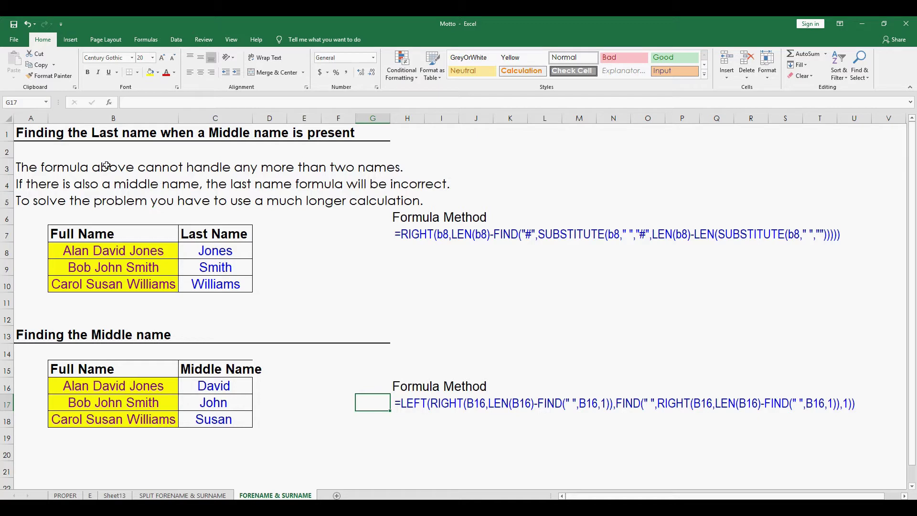
- Widen column C so the Middle Name header fits fully within its cell
key("ctrl+Home")
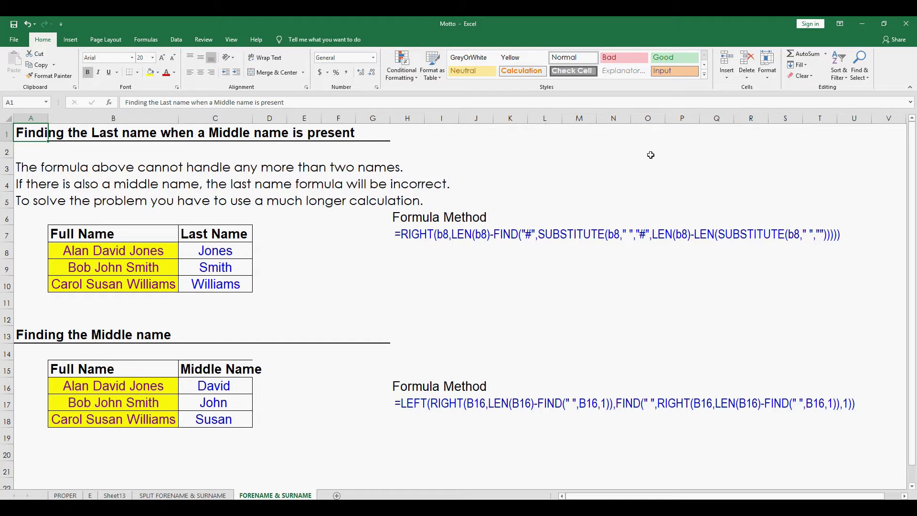
left_click_drag(252, 119, 261, 120)
left_click(235, 367)
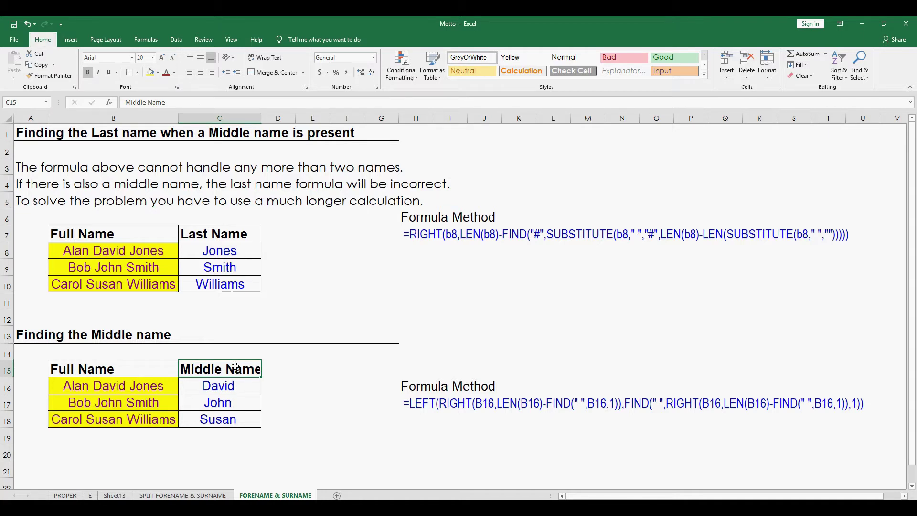
left_click_drag(260, 118, 264, 119)
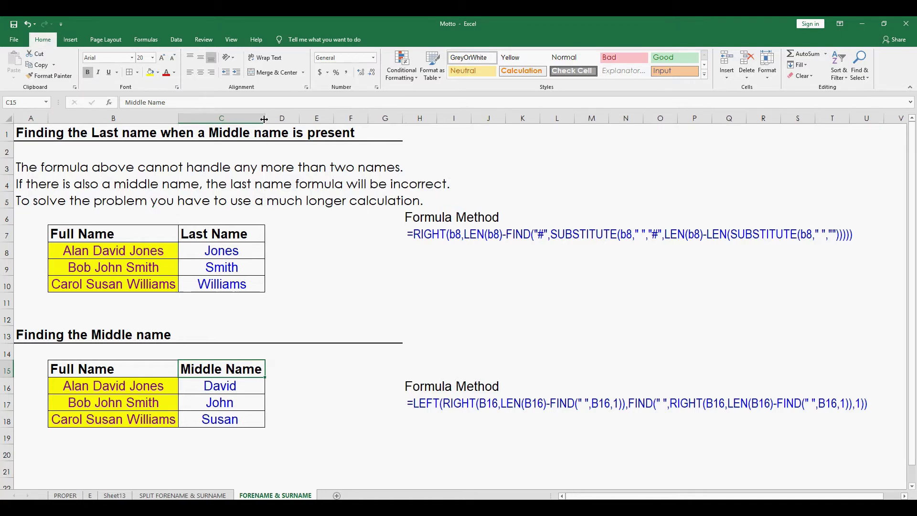
left_click(38, 134)
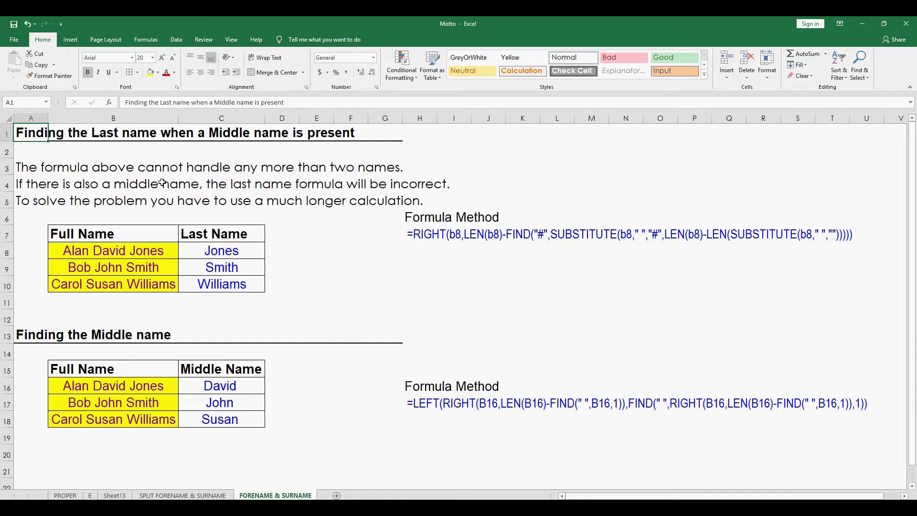
- Enter the formula =RIGHT(B8,5) in H8 as an alternative way to extract the last name
left_click(423, 251)
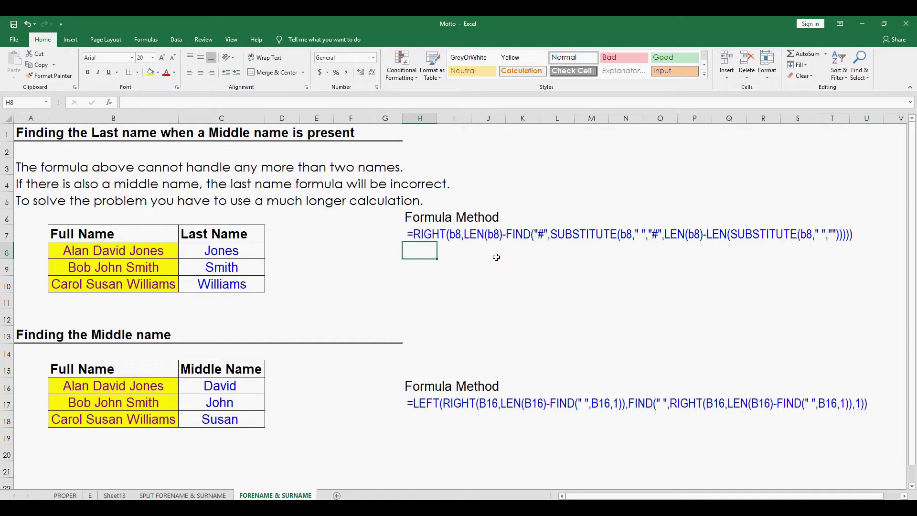
type("=")
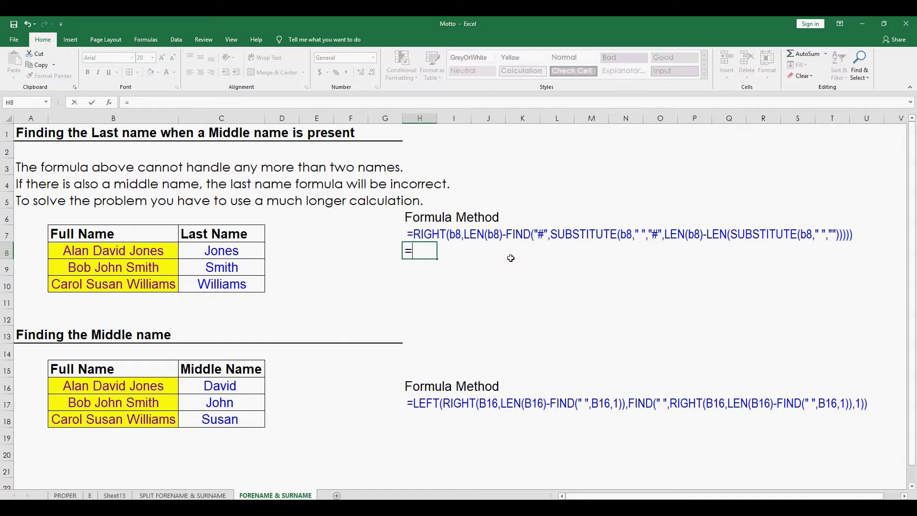
type("RIGHT")
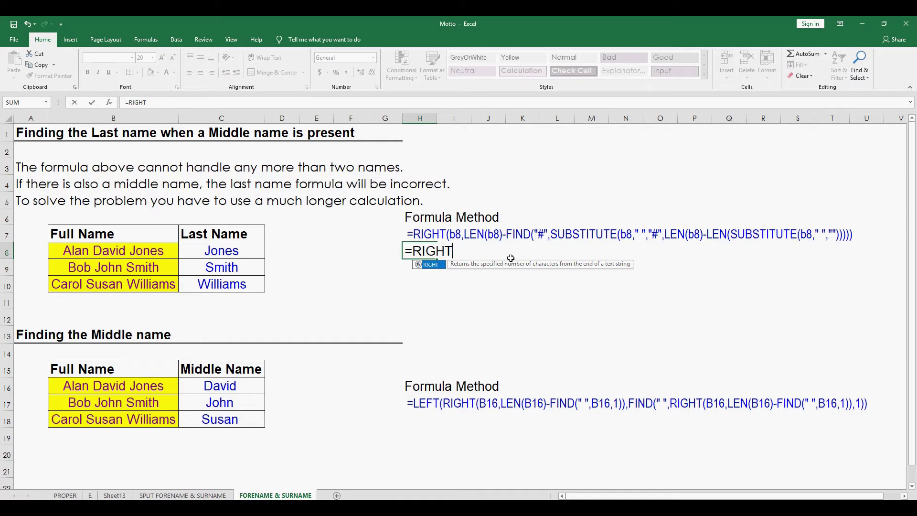
type("(")
key("Left")
key("Left")
key("Left")
key("Left")
key("Left")
key("Left")
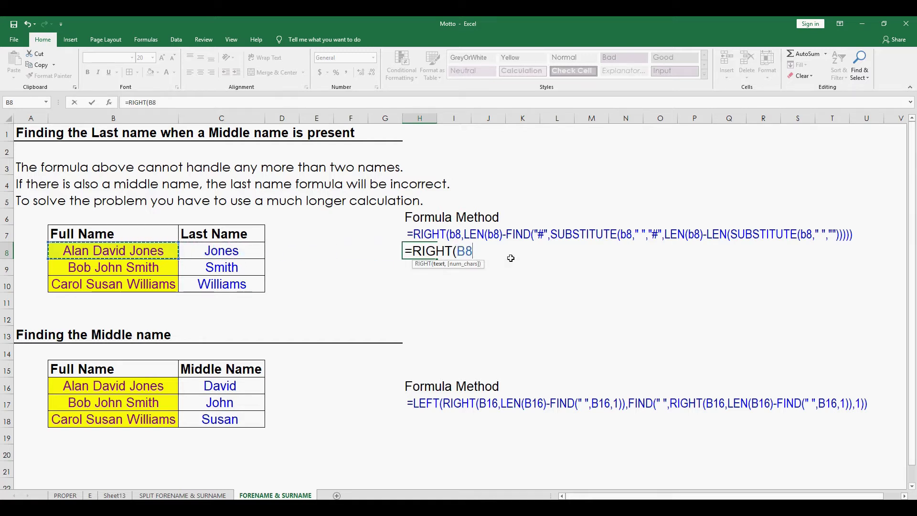
type(",")
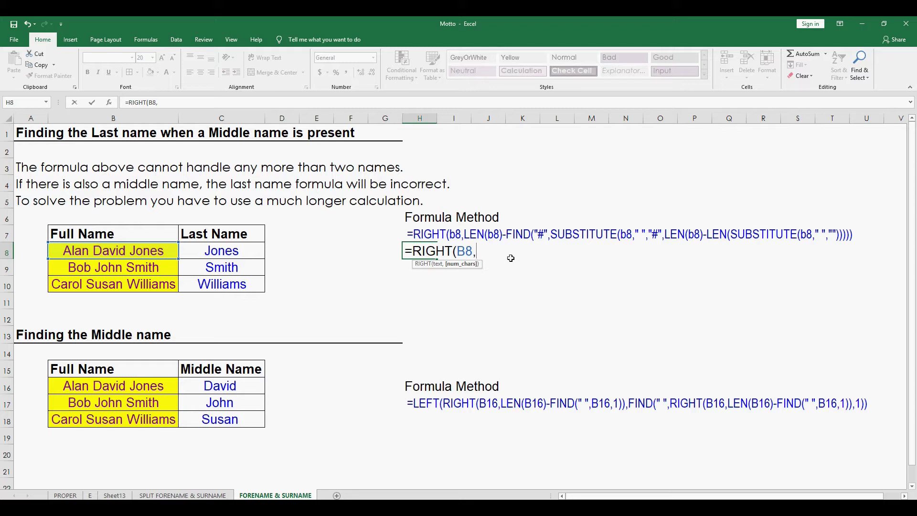
type("5)")
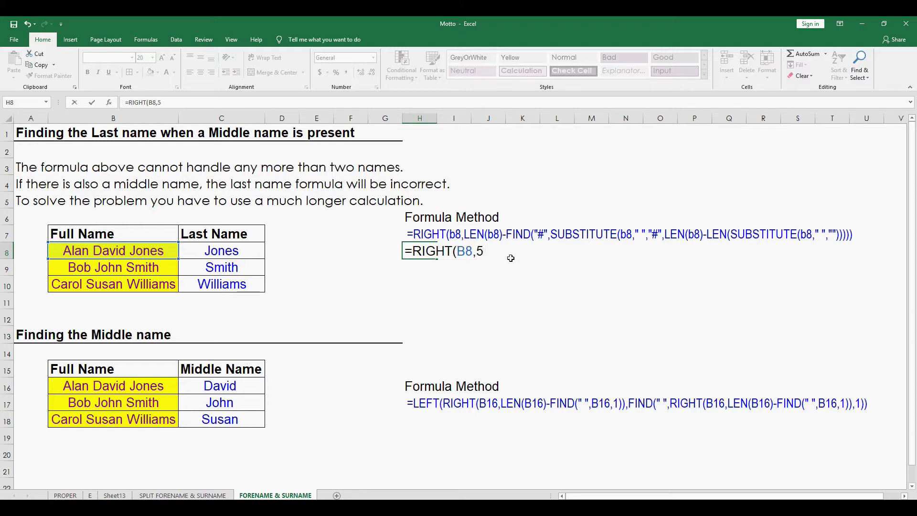
key("Return")
key("Up")
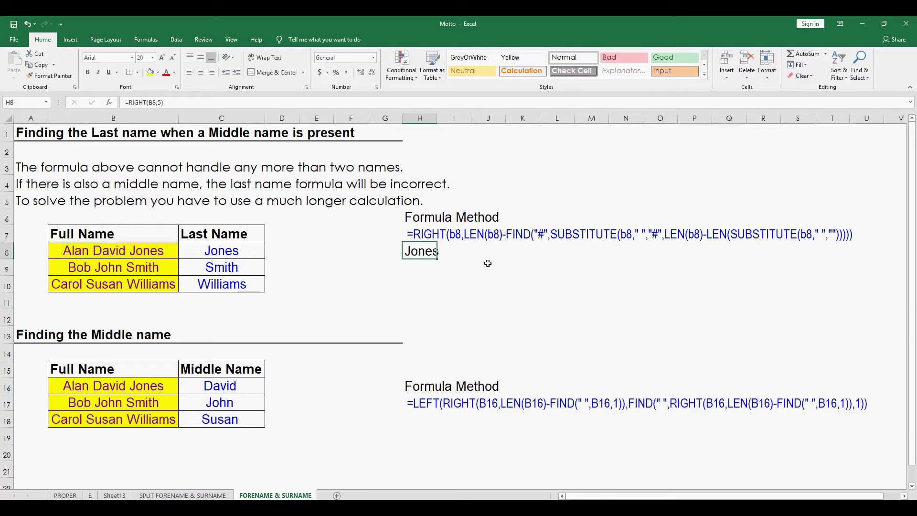
- Number the last-name formula methods by entering 1 in G7 and 2 in G8
left_click(382, 234)
type("1")
key("Return")
type("2")
key("Return")
key("Up")
key("Up")
key("Right")
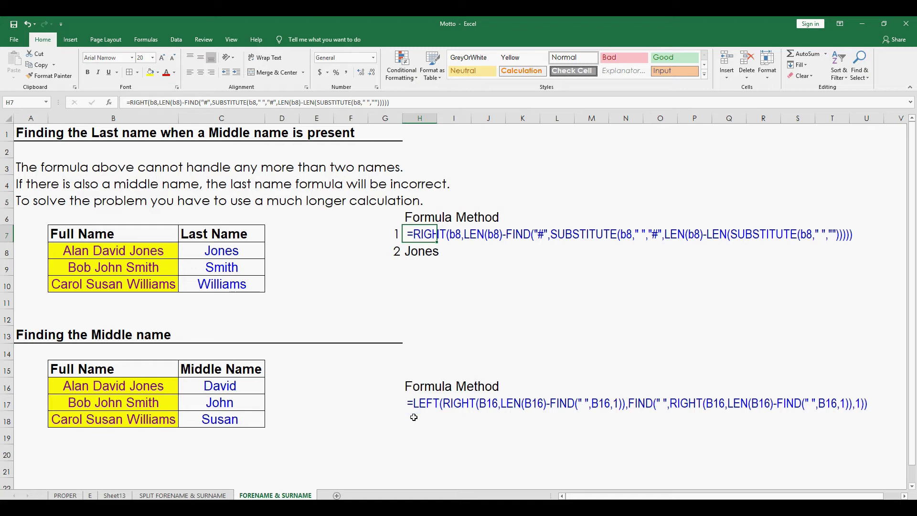
- Number the middle-name formula 1 in G17, and undo the 2 entered in G18
left_click(397, 406)
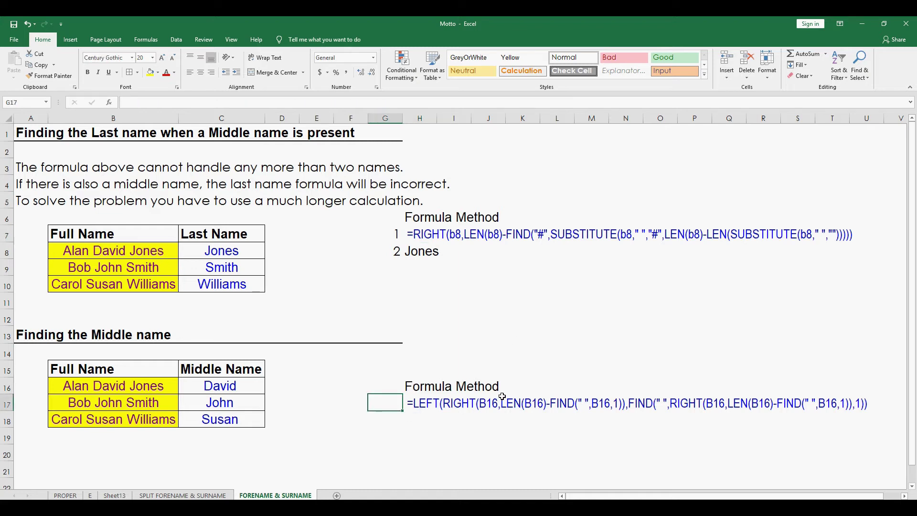
type("1")
type("2")
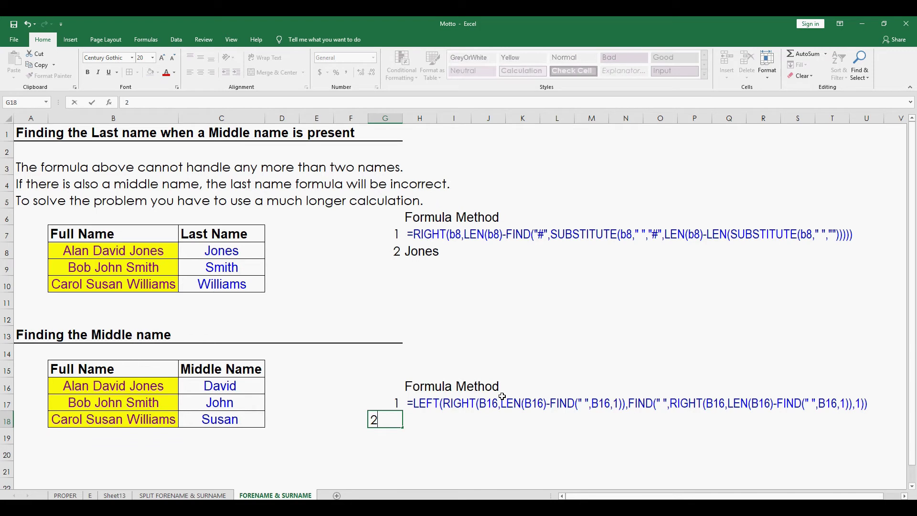
key("Tab")
key("ctrl+z")
- Clear the second last-name method and its number from G8:H8, and return to cell A1
key("Up")
key("Up")
key("Up")
key("Up")
key("Up")
key("Up")
key("Up")
key("Up")
key("Up")
key("Up")
key("shift+Right")
key("Delete")
key("Up")
key("Up")
key("Up")
key("Up")
key("Up")
key("Up")
key("Up")
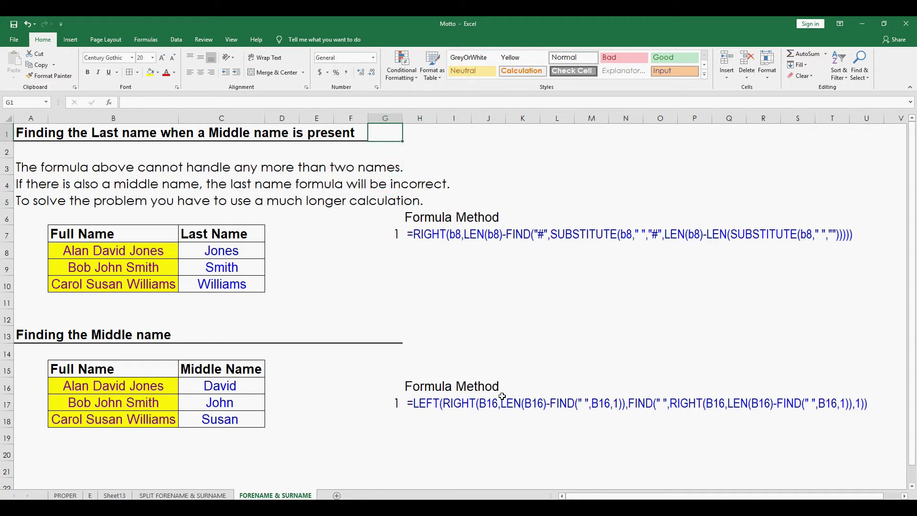
key("Left")
key("Left")
key("Left")
key("Left")
key("Left")
key("Left")
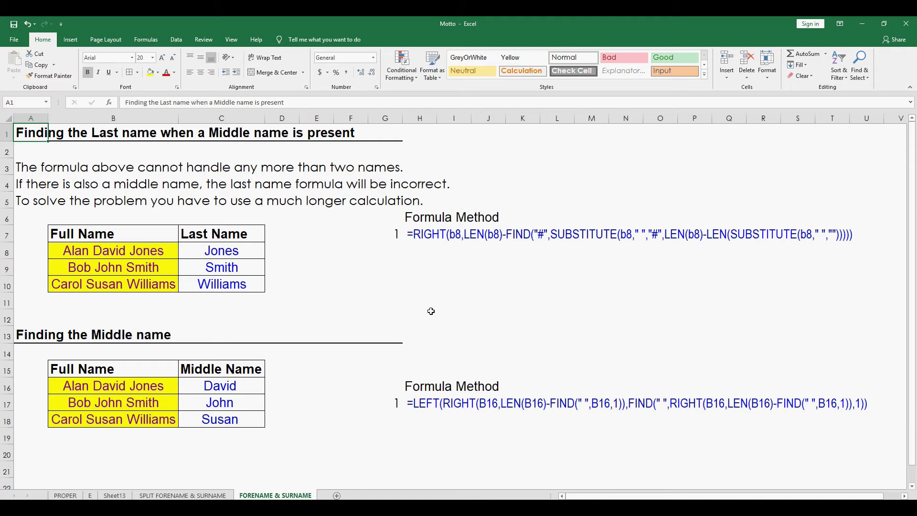
- Try red on the H7 formula text, and set the font color of H17 and H7 to the light blue theme color
left_click(422, 234)
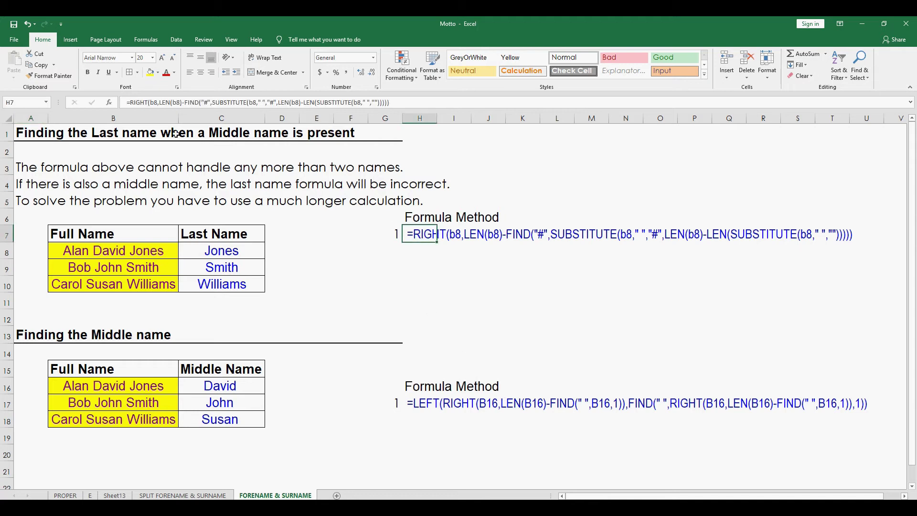
left_click(166, 72)
left_click(431, 402)
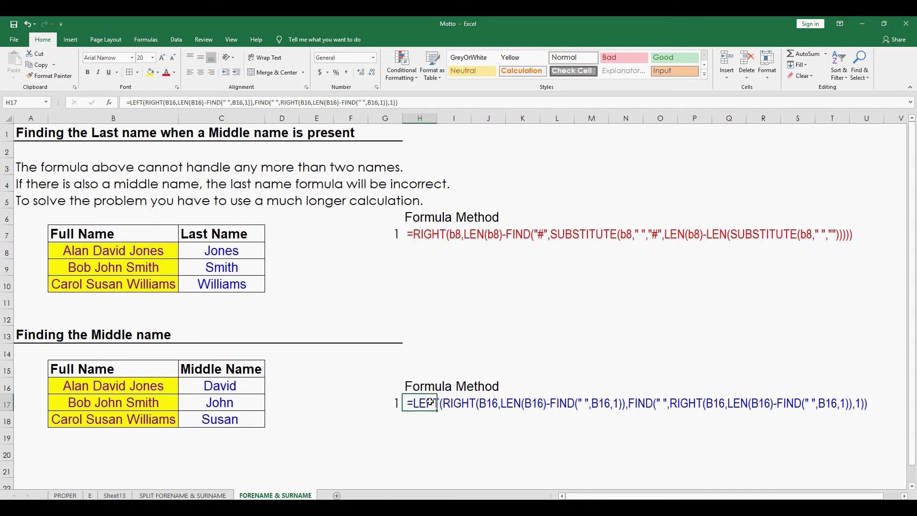
left_click(174, 72)
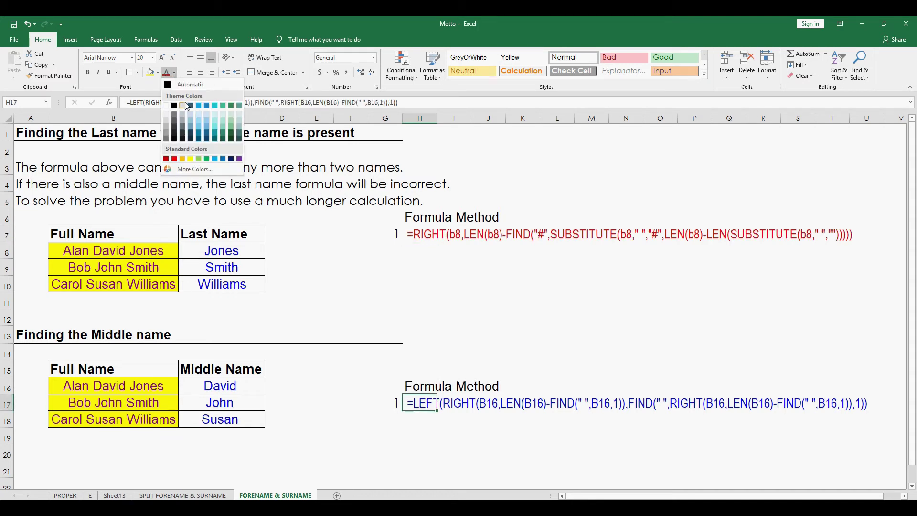
left_click(199, 105)
left_click(422, 237)
left_click(166, 72)
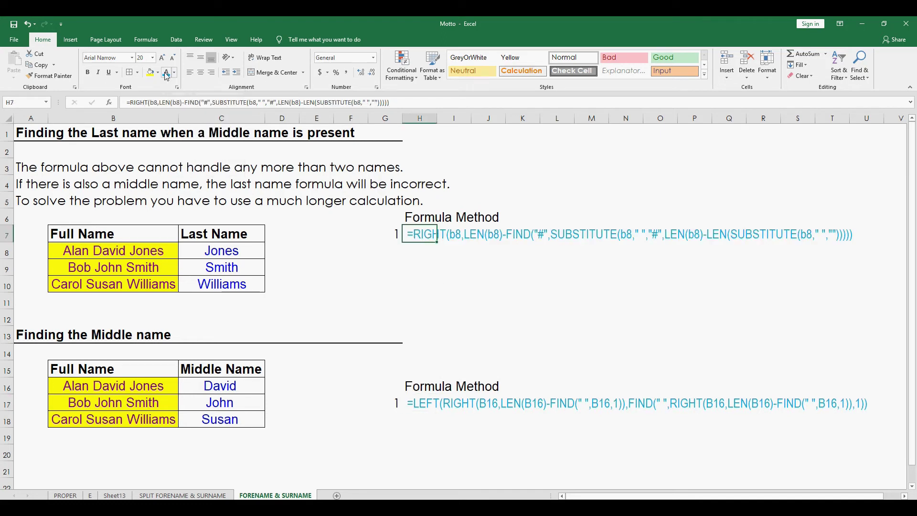
- Apply the same light blue font color to the last names in C8:C10 and the middle names in C16:C18
left_click(342, 276)
left_click_drag(242, 258, 234, 285)
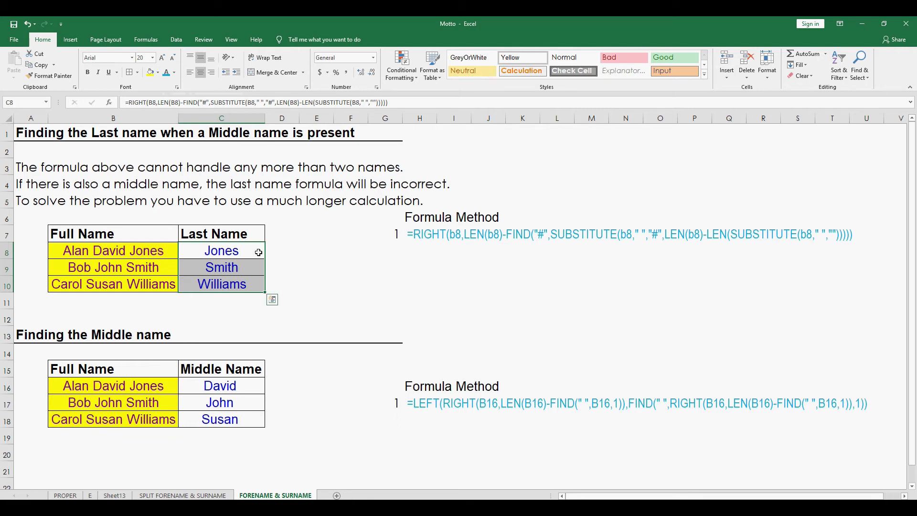
left_click(315, 251)
left_click_drag(219, 252, 220, 283)
key("ctrl+v")
left_click_drag(213, 383, 210, 419)
key("ctrl+v")
left_click(166, 74)
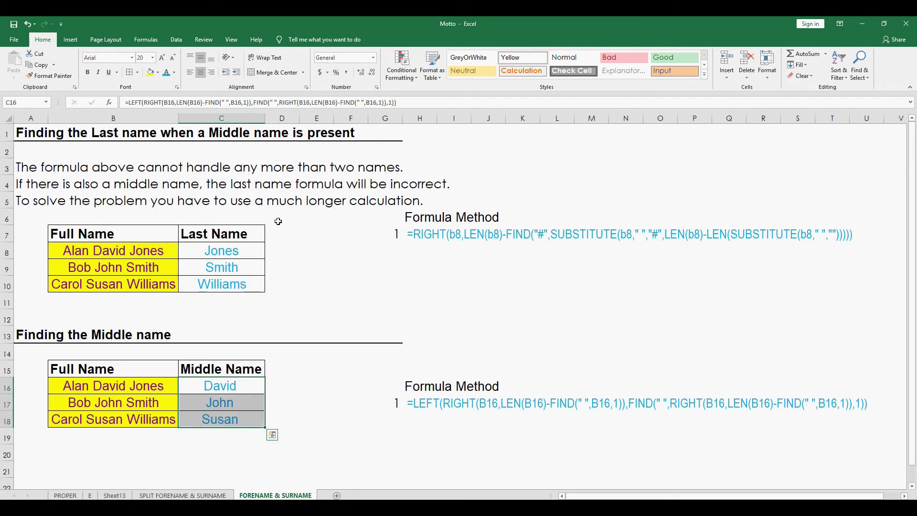
left_click(39, 130)
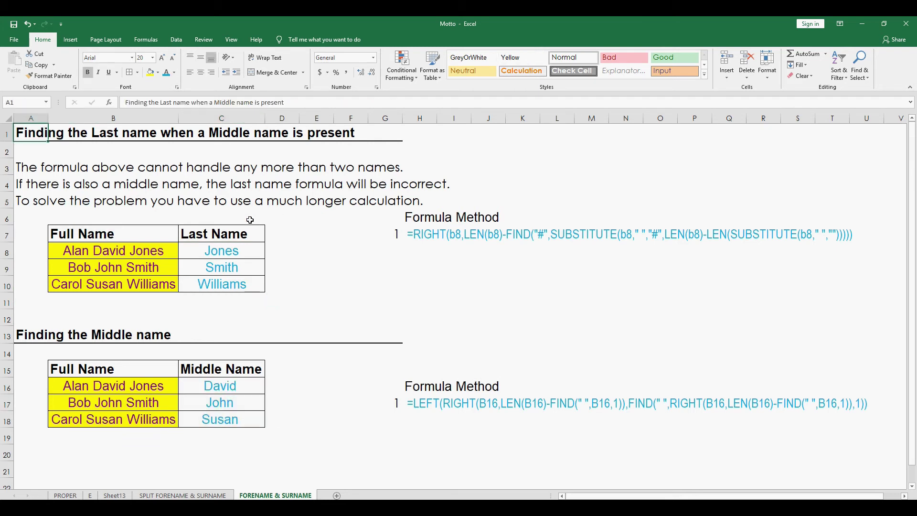